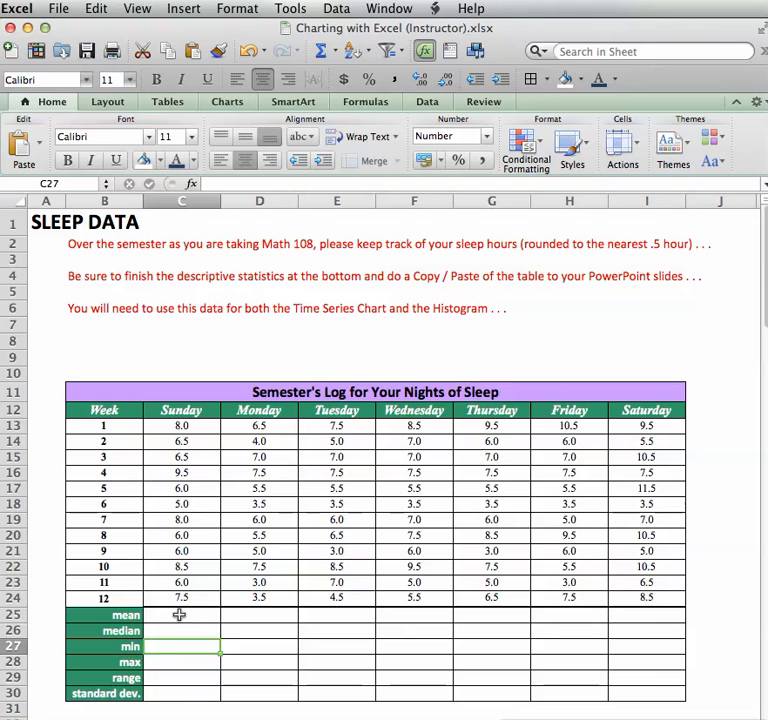
Enter =AVERAGE(C13:C24) in C25 so Sunday's mean shows 7.0.
click(180, 615)
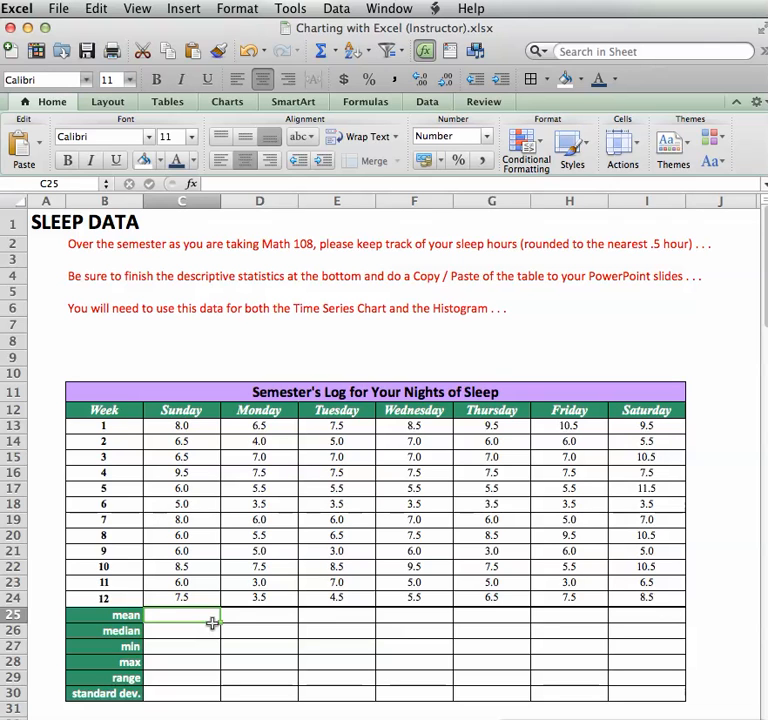
text(=)
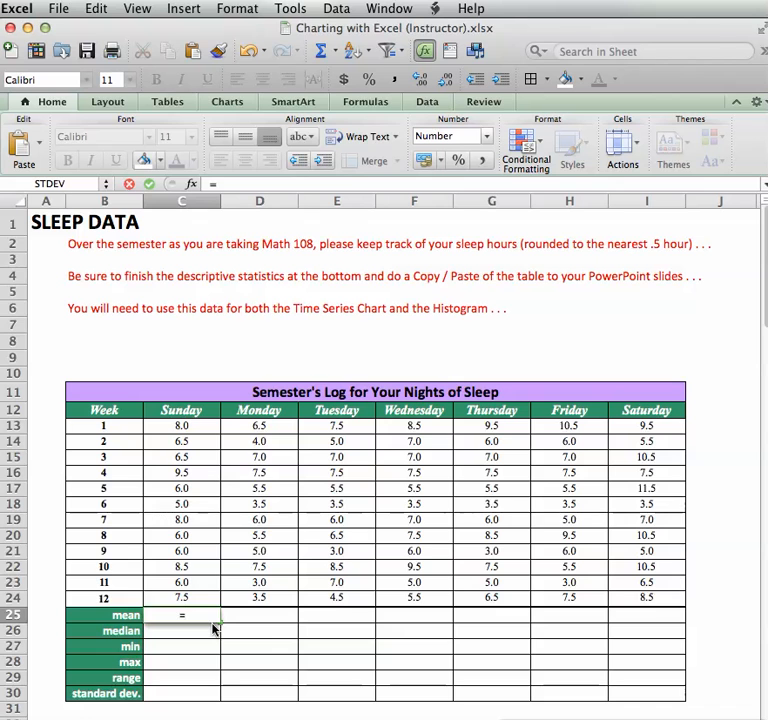
text(av)
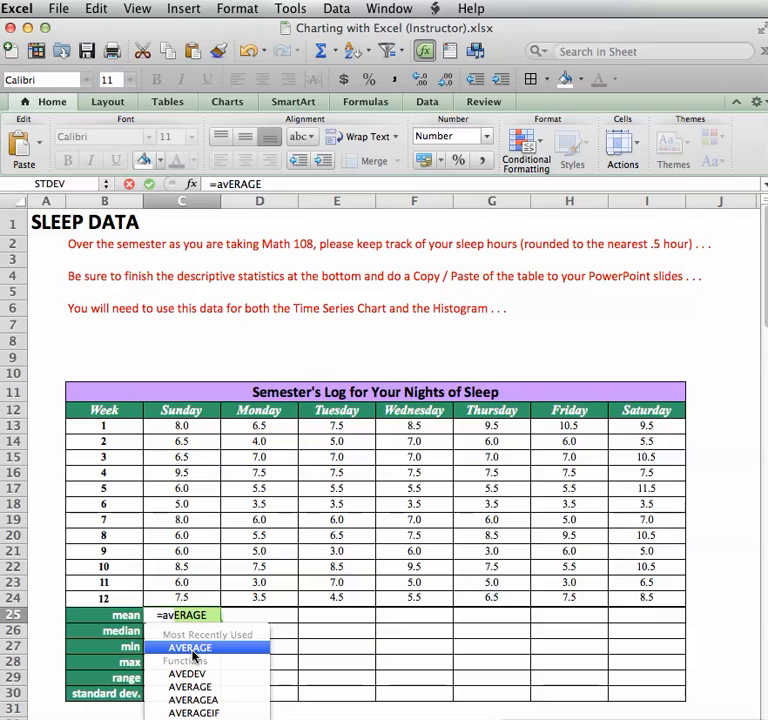
double_click(193, 655)
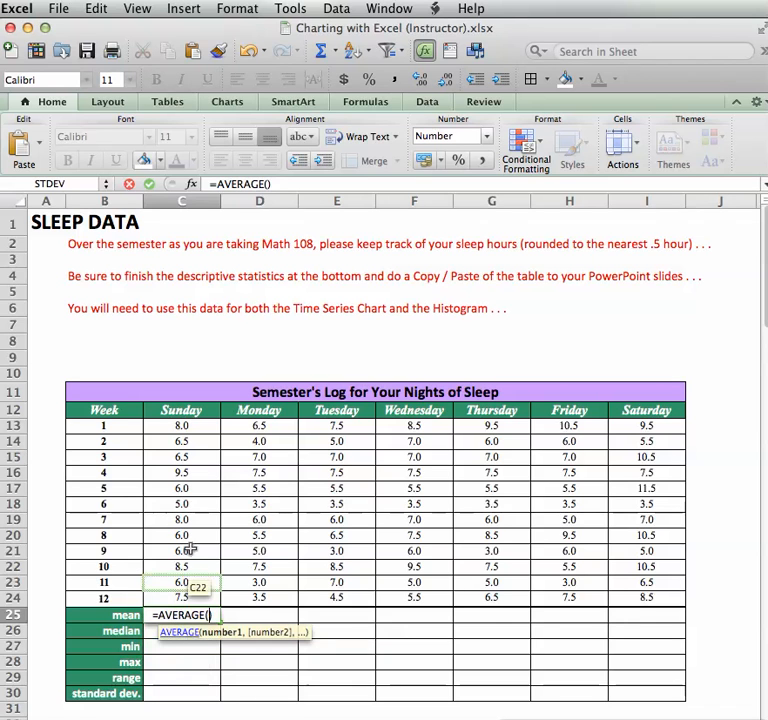
drag(181, 426, 192, 600)
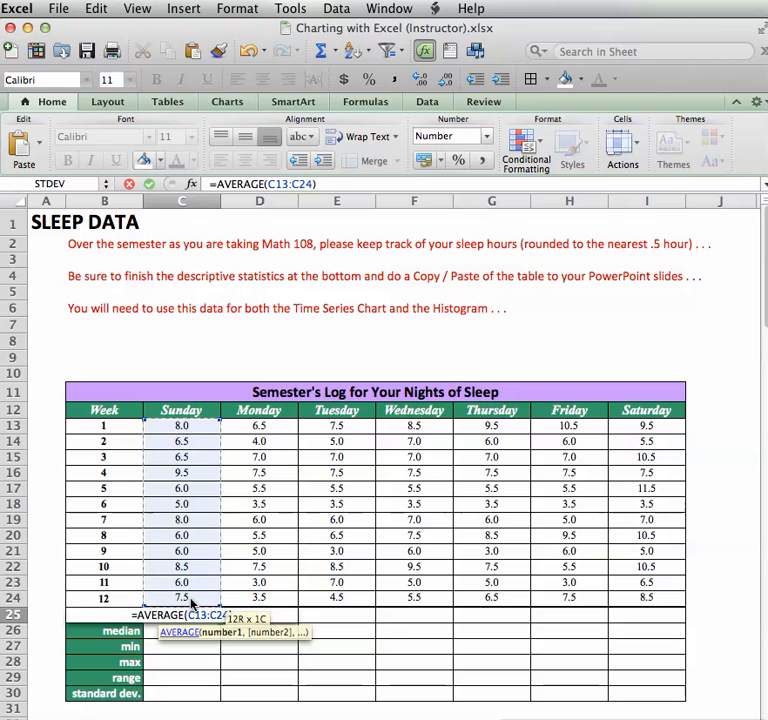
key(Return)
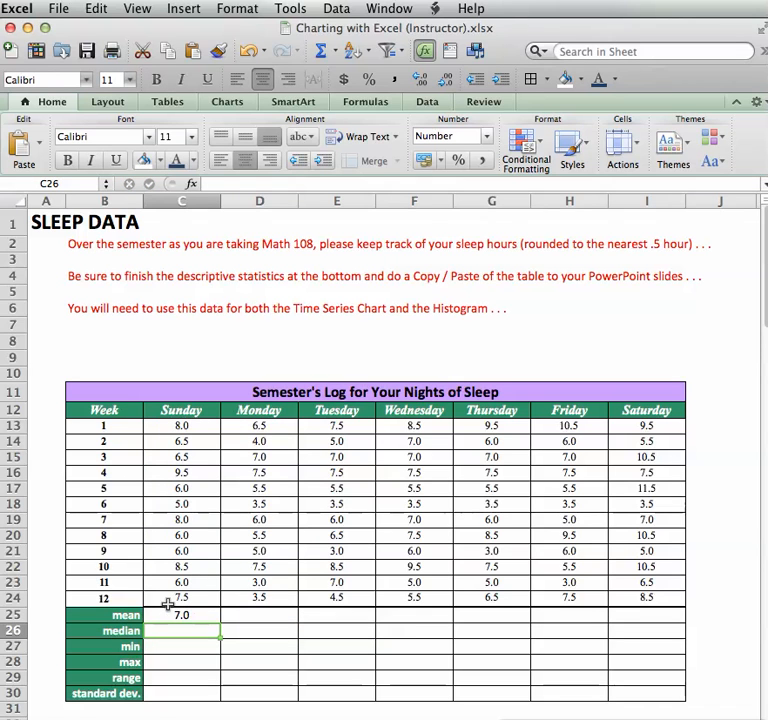
click(180, 614)
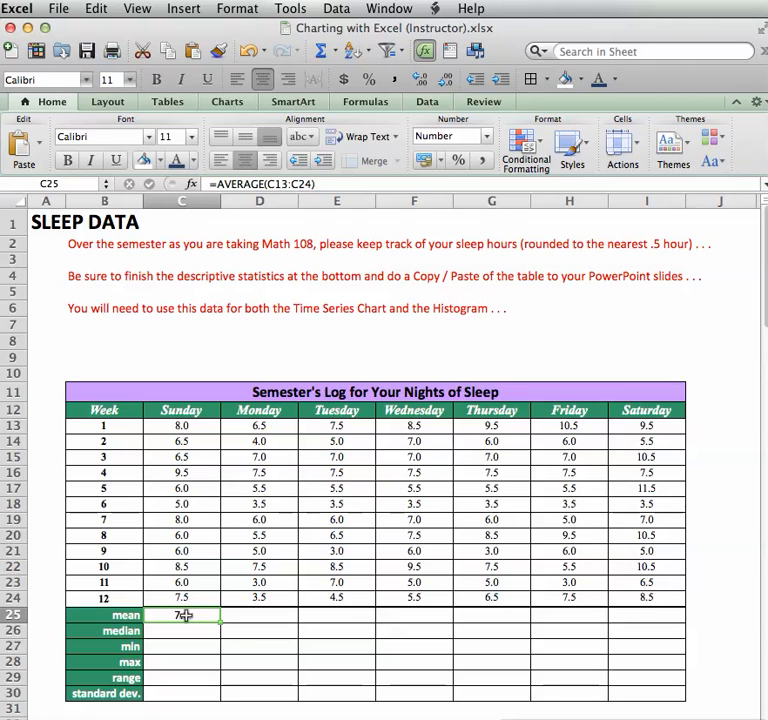
Give C25 two decimal places and fill the mean formula across to I25 (6.96 to 8.00).
key(super+1)
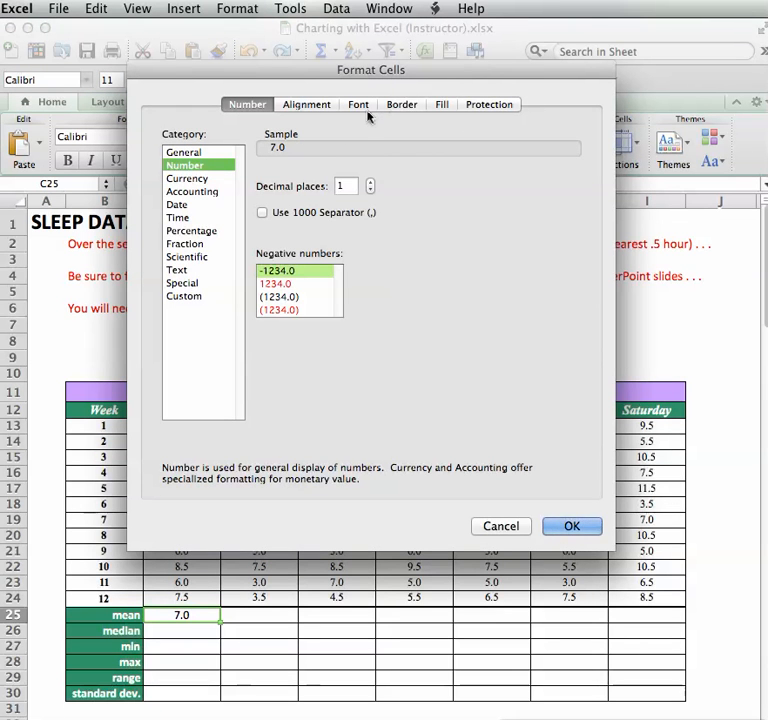
click(370, 183)
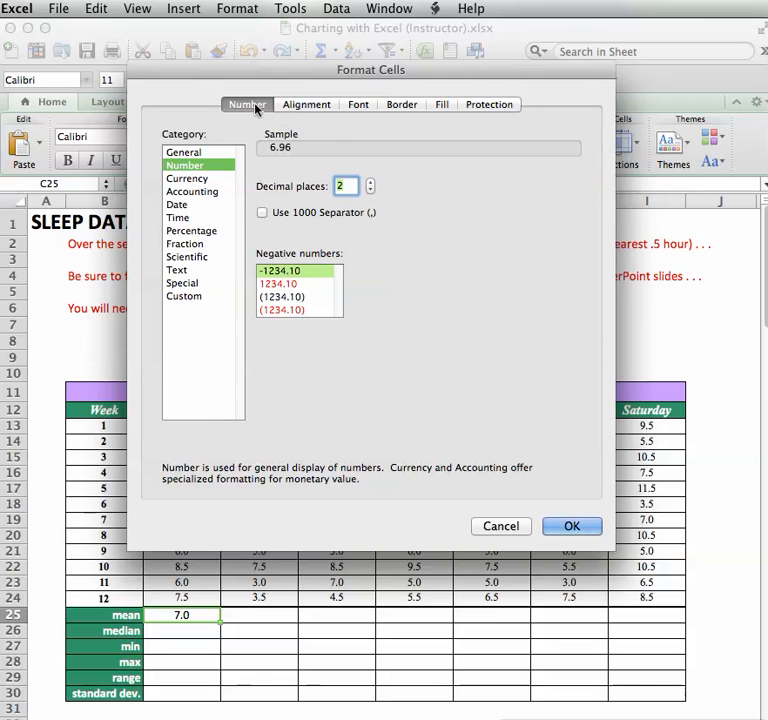
click(569, 530)
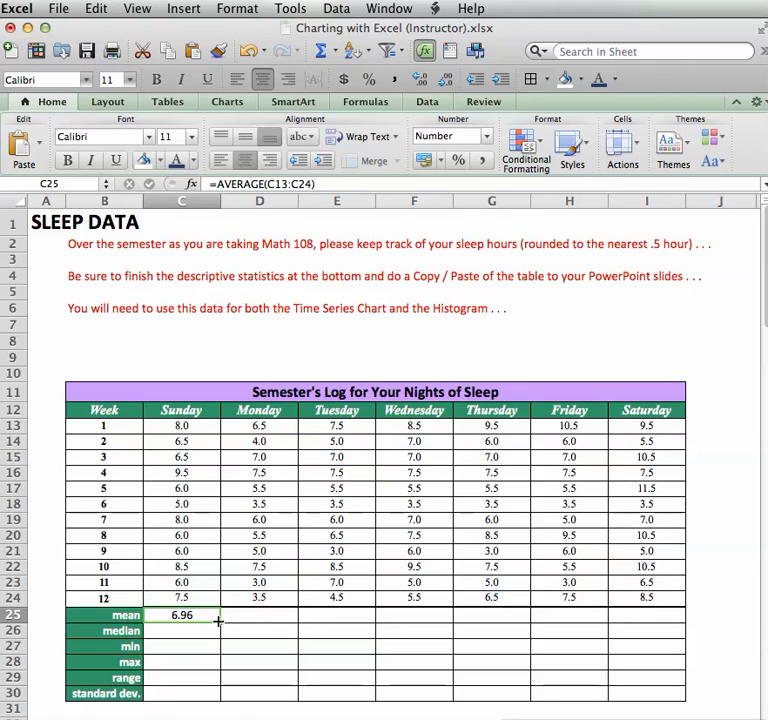
drag(234, 622, 657, 620)
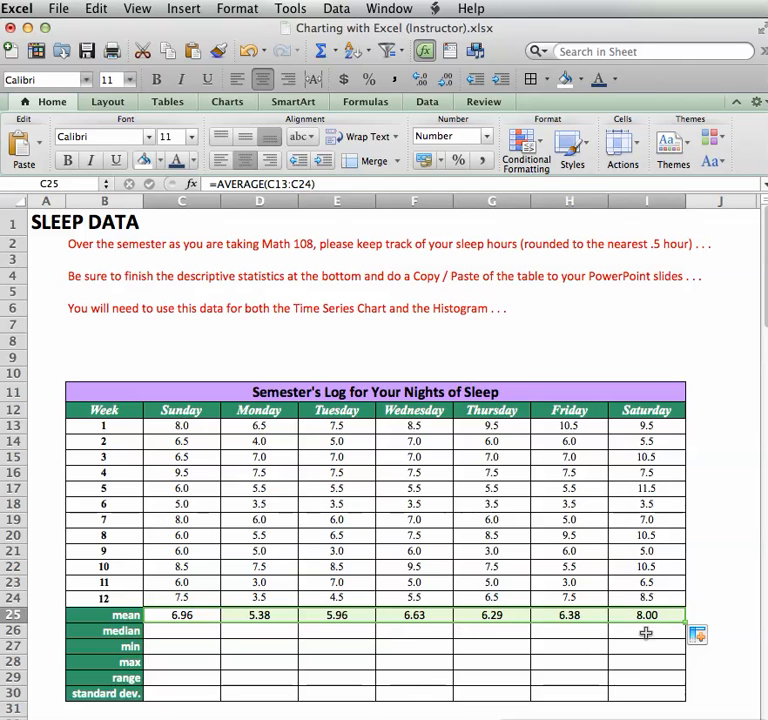
click(200, 628)
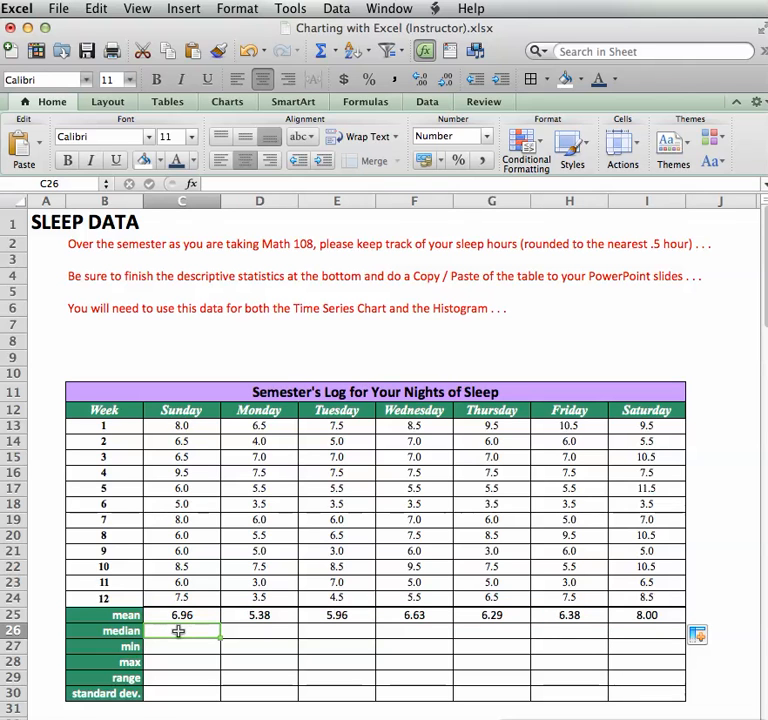
Enter =MEDIAN(C13:C24) in C26 and fill it across to I26 (6.5 to 8.0).
text(=mAX)
text(e)
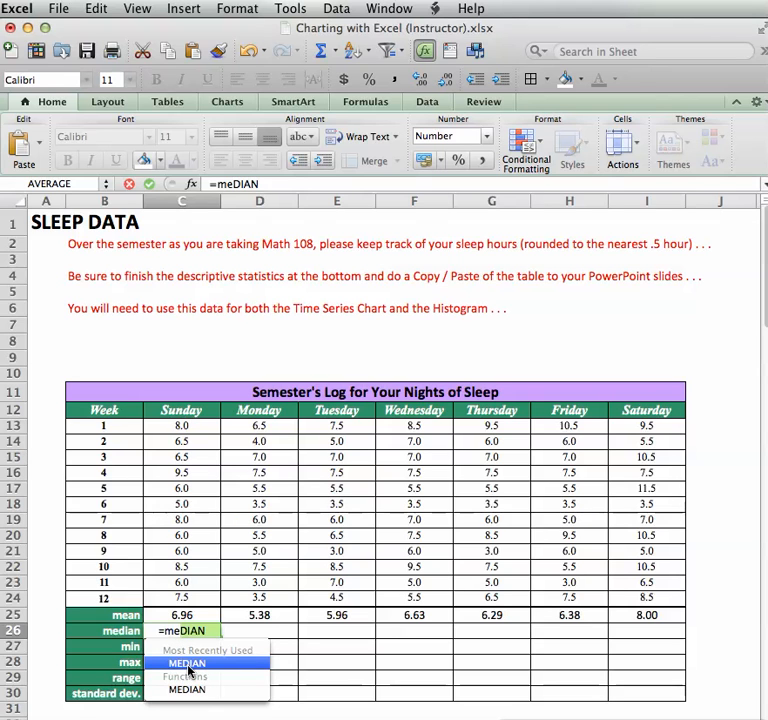
double_click(187, 663)
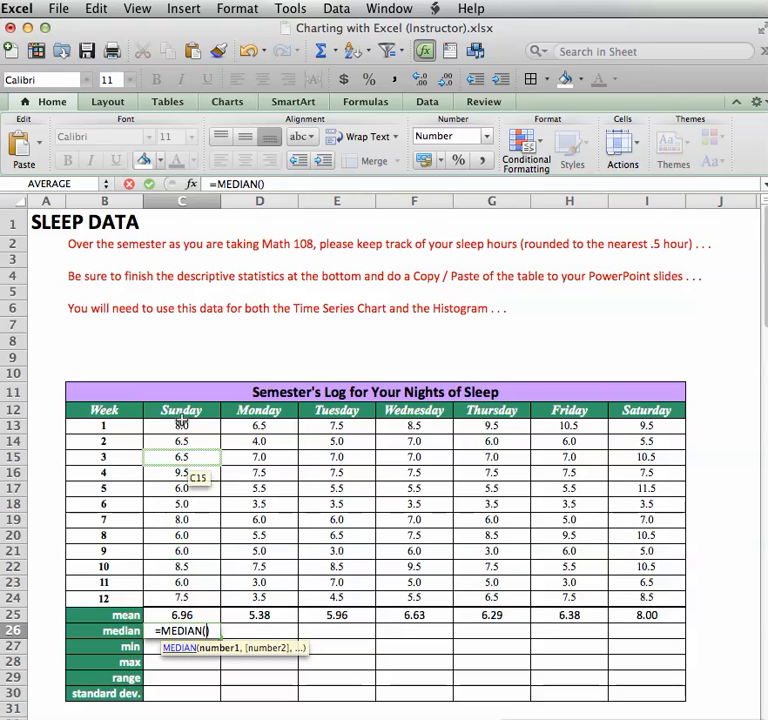
drag(172, 430, 152, 587)
key(Return)
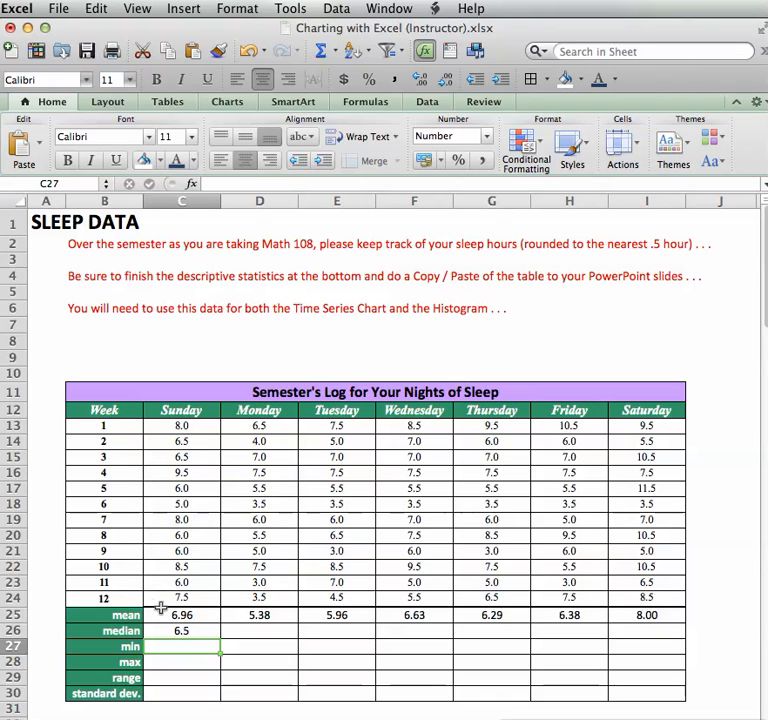
click(189, 630)
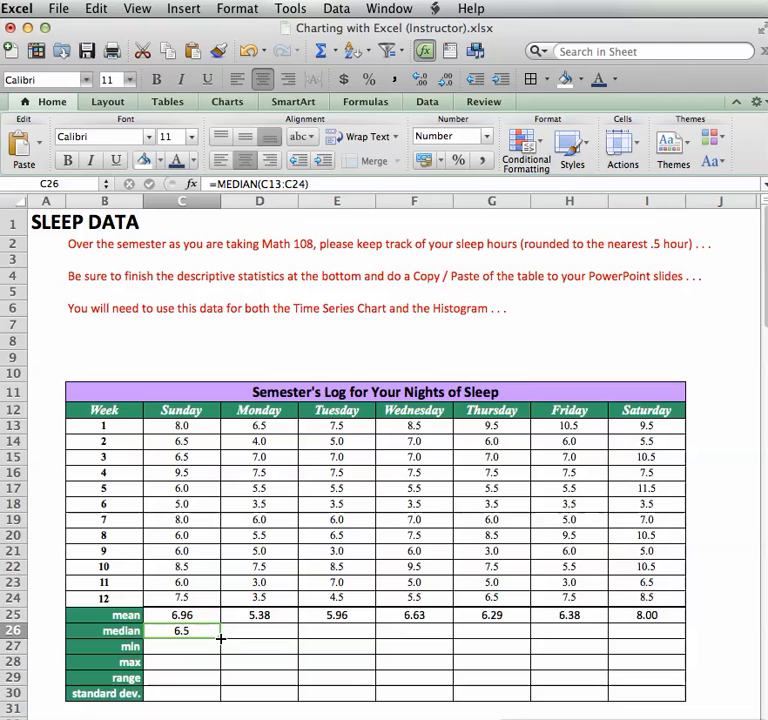
drag(220, 637, 633, 638)
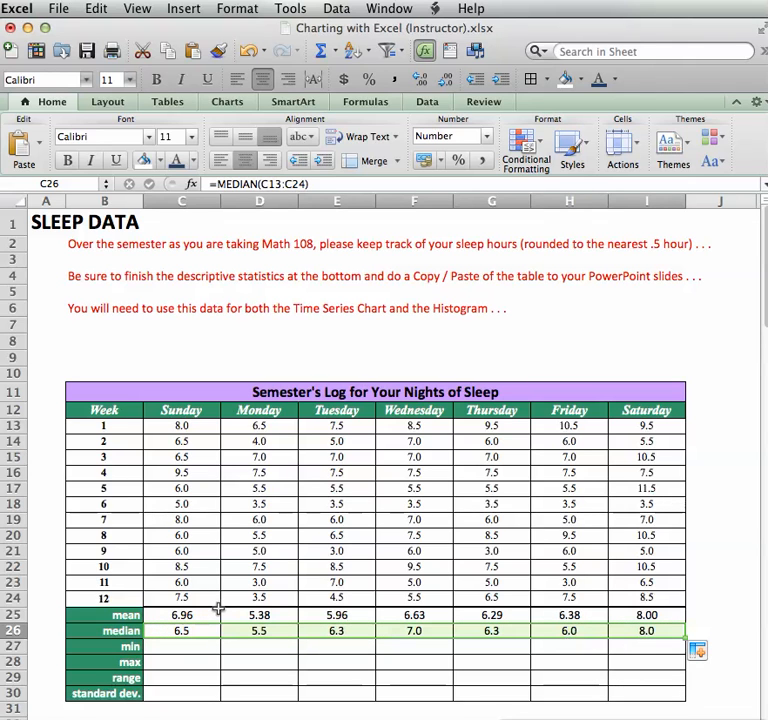
Enter =MIN(C13:C24) in C27 and fill it across to I27 (5.0 to 3.5).
click(185, 646)
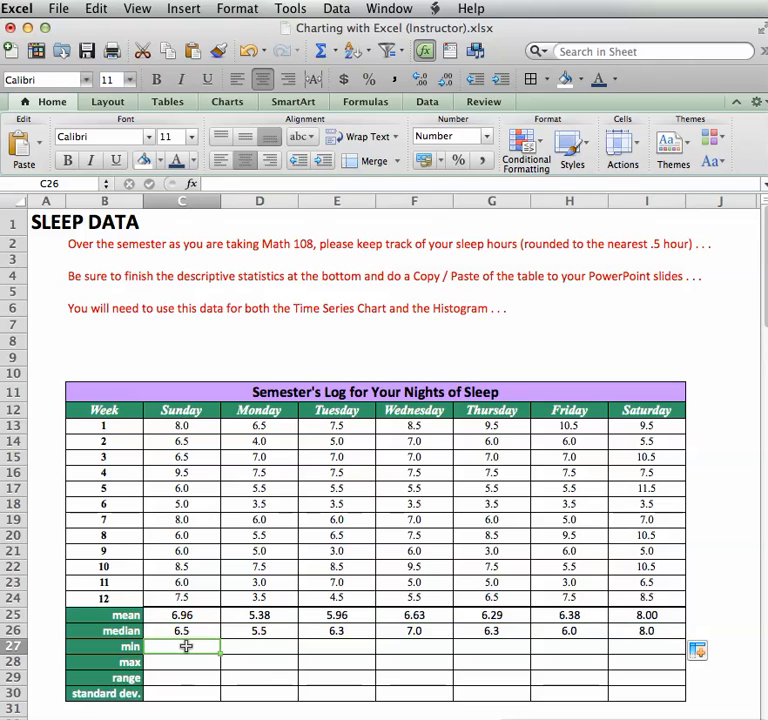
text(=min)
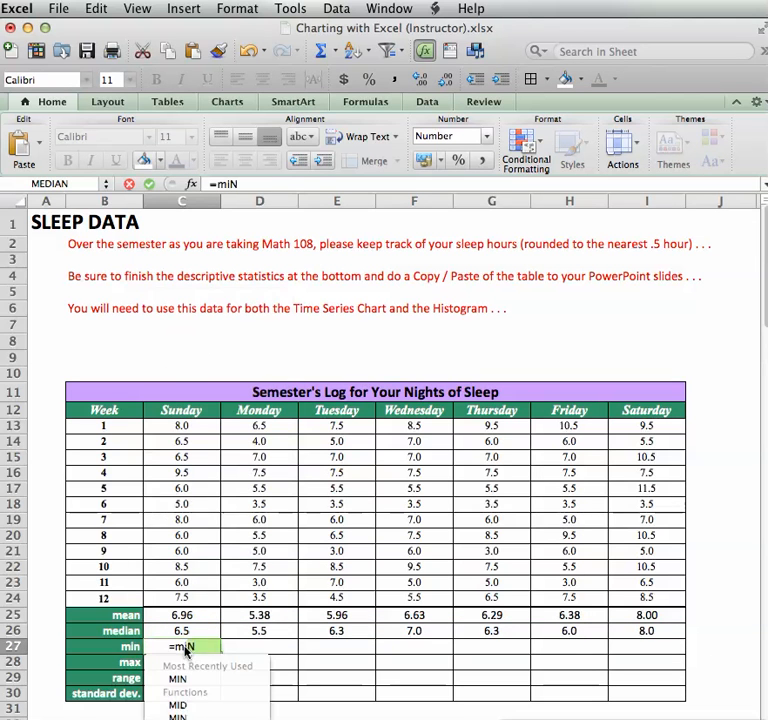
text(()
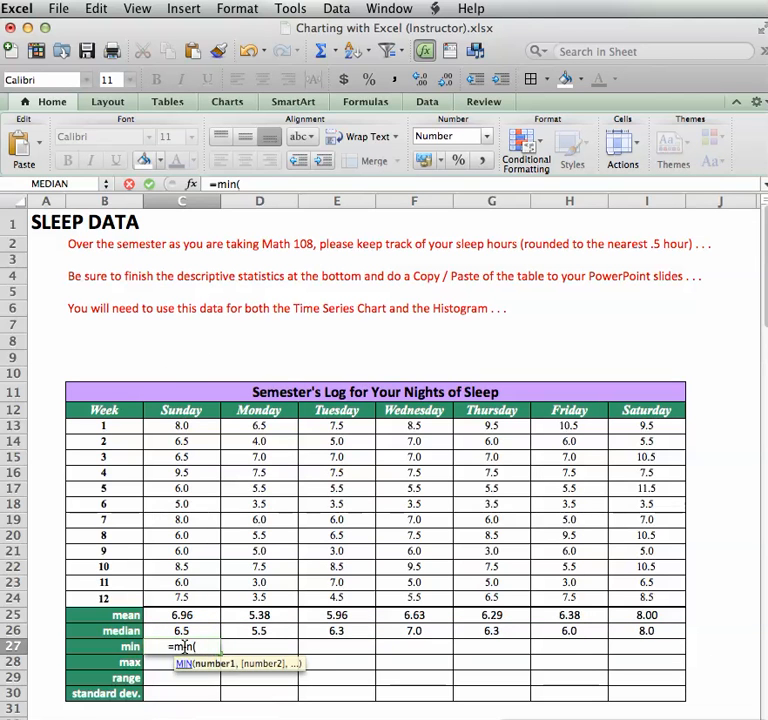
drag(182, 430, 195, 599)
key(Return)
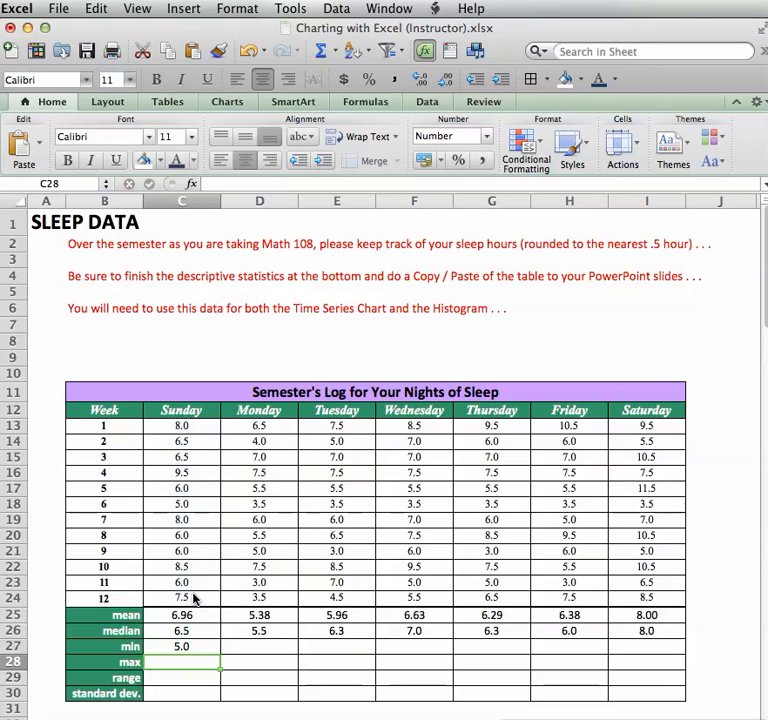
click(190, 647)
drag(218, 653, 645, 650)
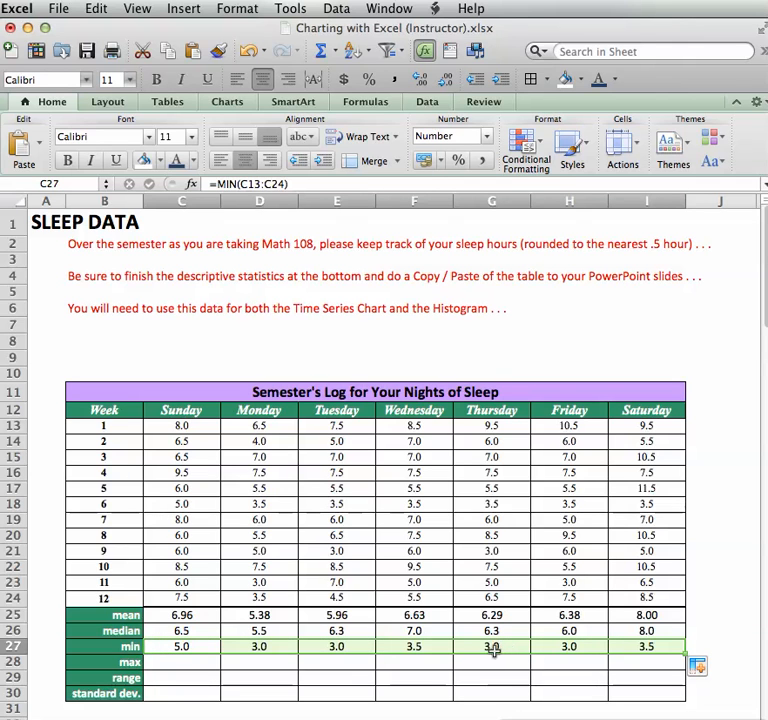
Verify Wednesday's MIN formula in F27 covers the right range, including the week 6 value 3.5.
double_click(422, 647)
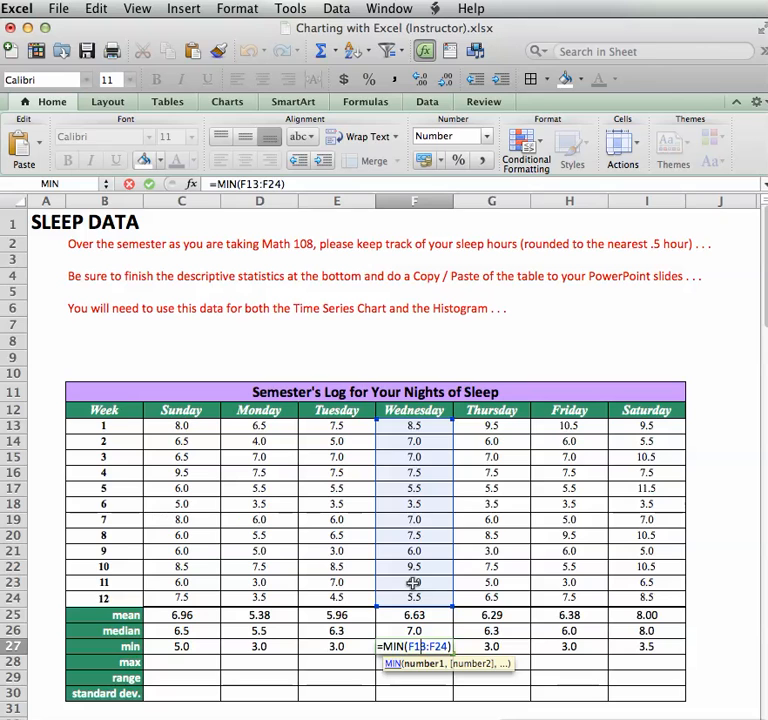
key(Return)
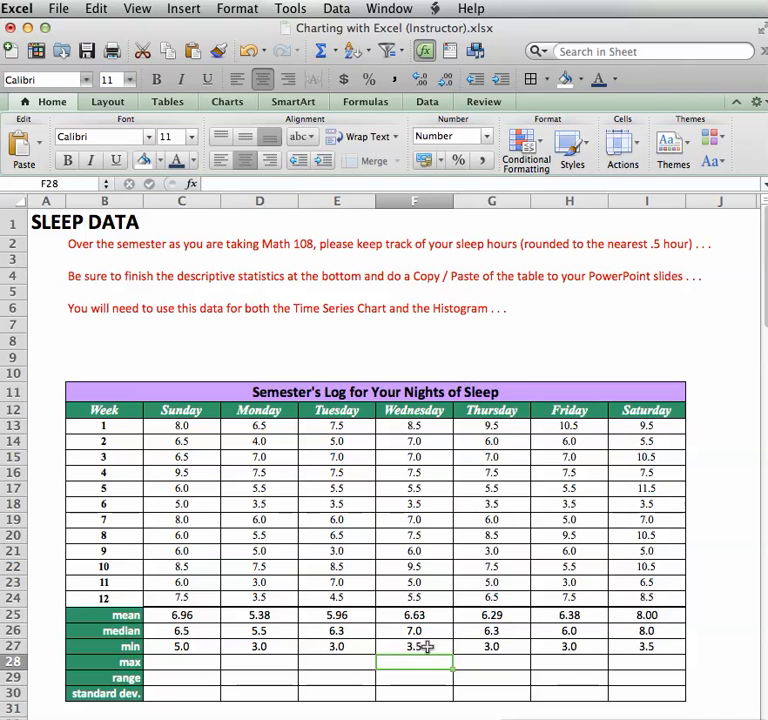
click(426, 647)
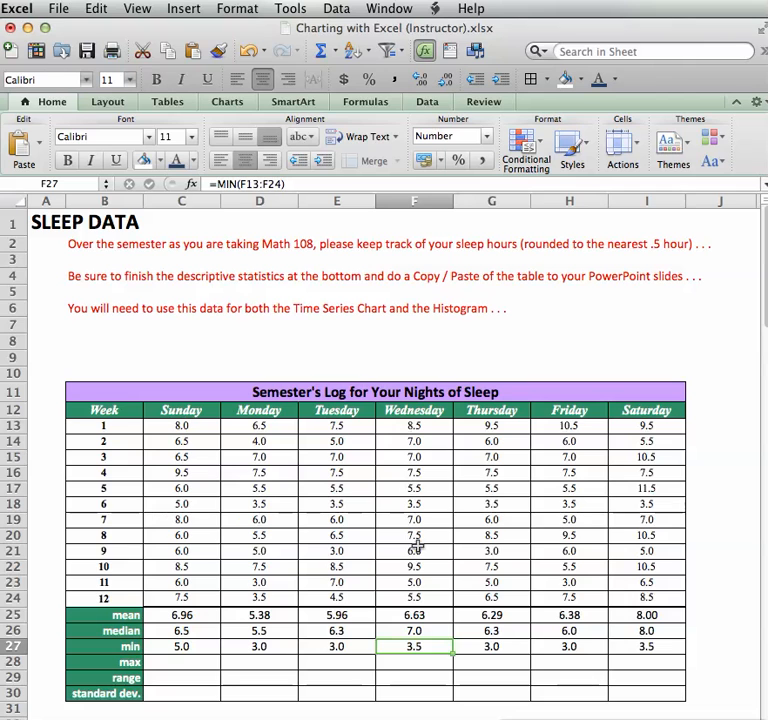
click(418, 505)
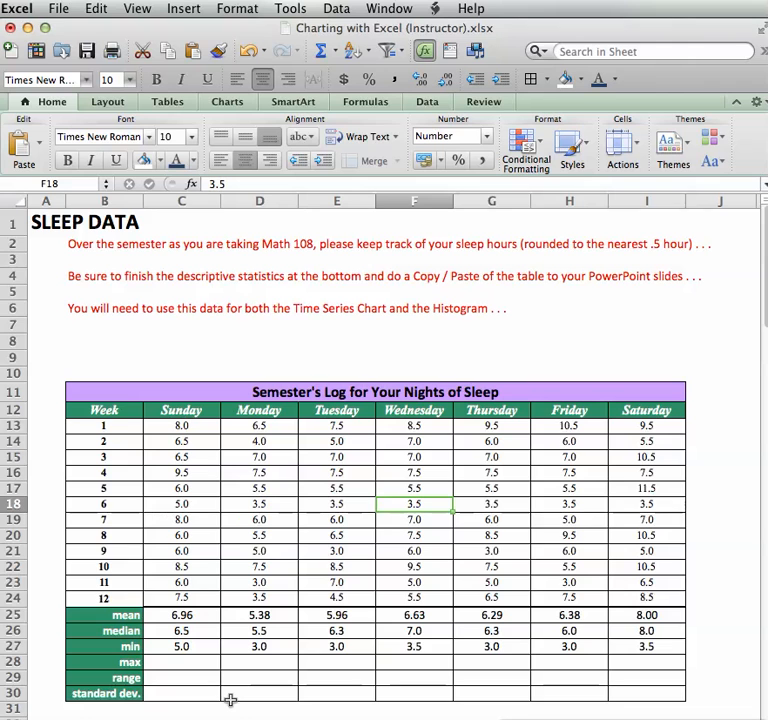
Enter =MAX(C13:C24) in C28 and fill it across to I28 (9.5 to 11.5).
click(190, 662)
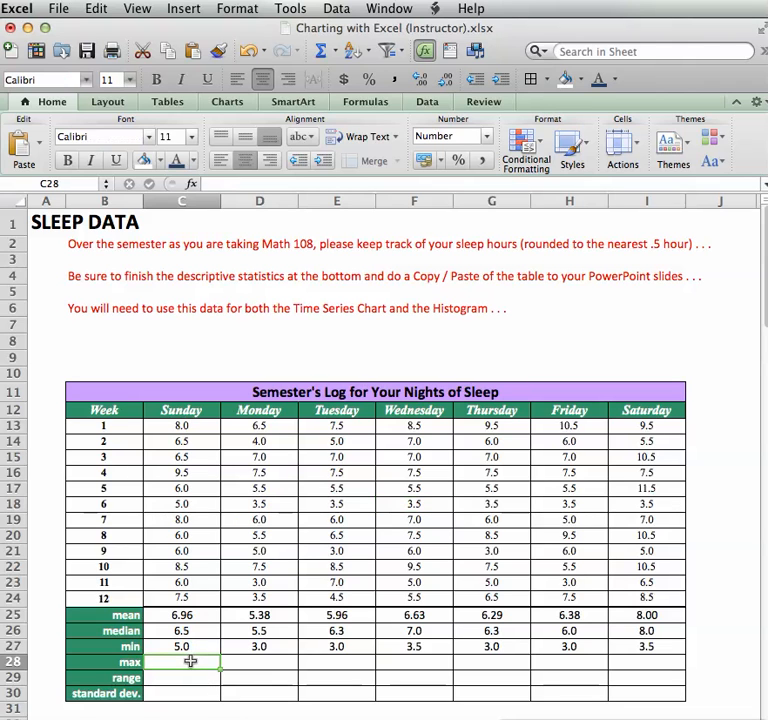
text(=)
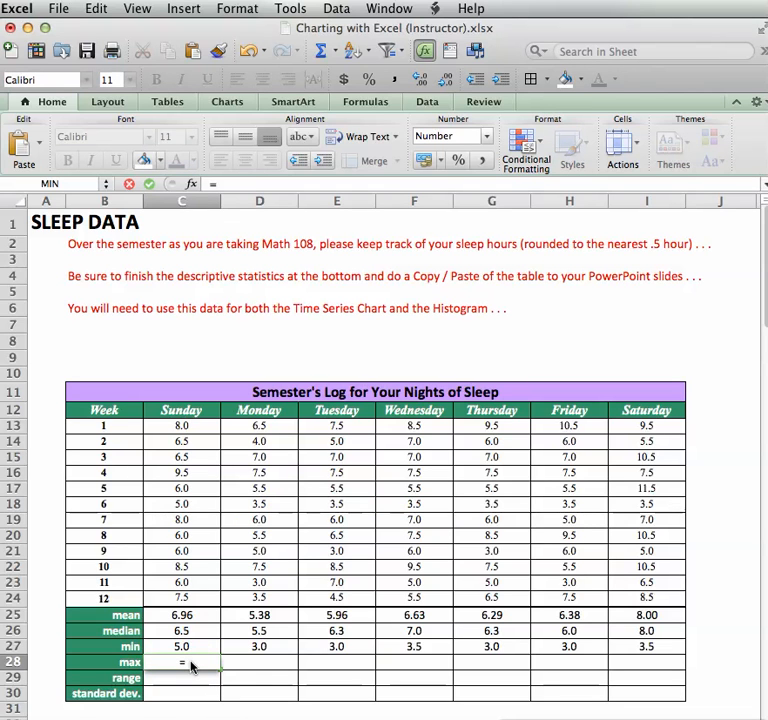
text(max()
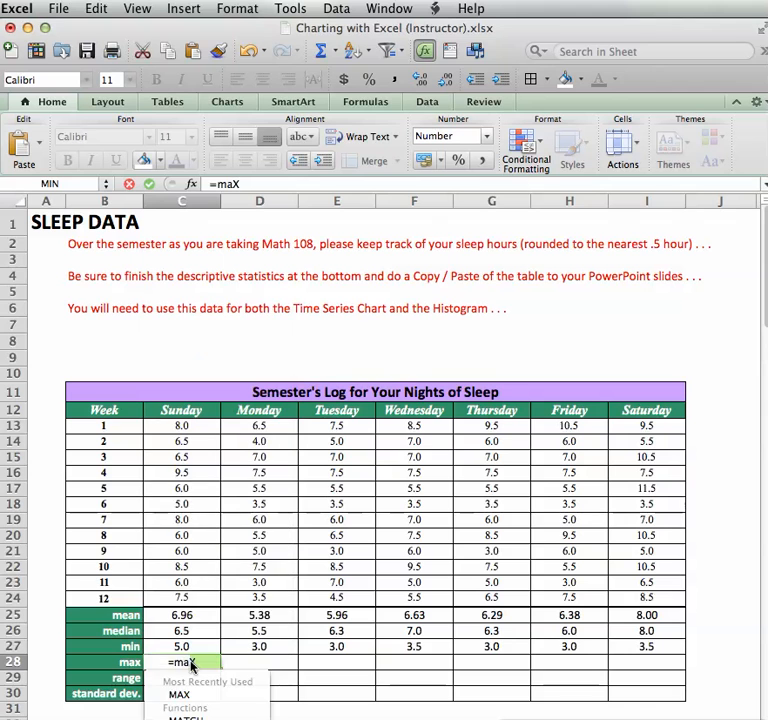
drag(178, 425, 197, 592)
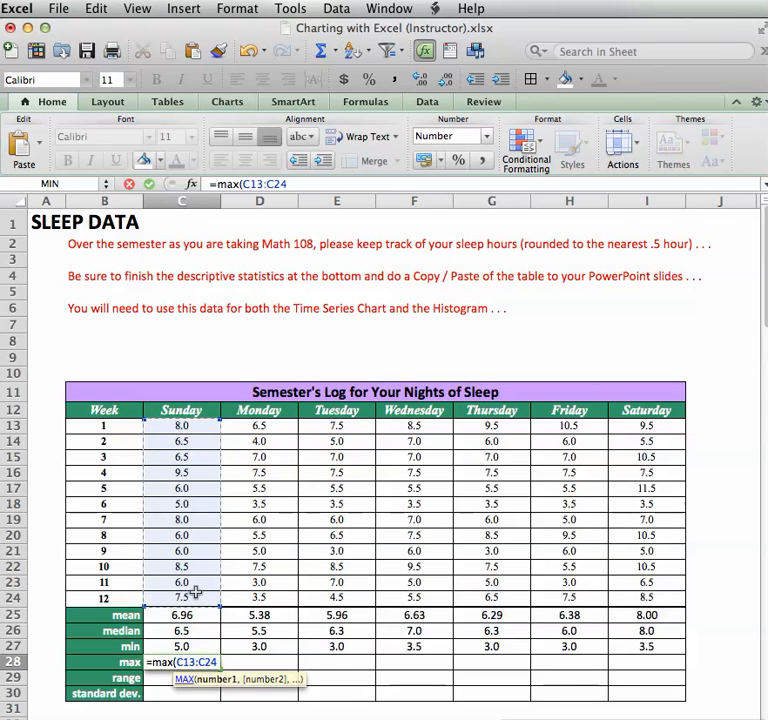
key(Return)
click(192, 664)
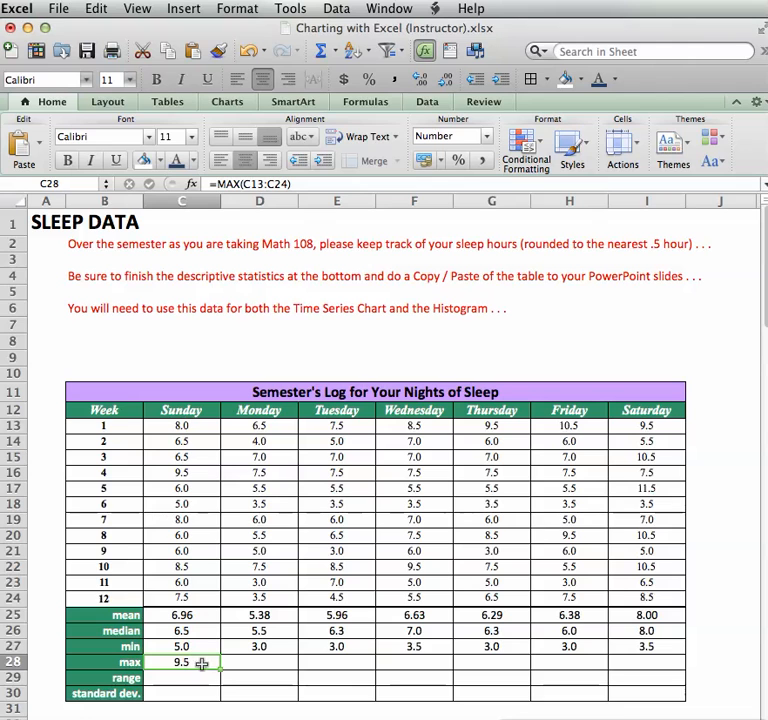
drag(219, 668, 651, 669)
click(183, 679)
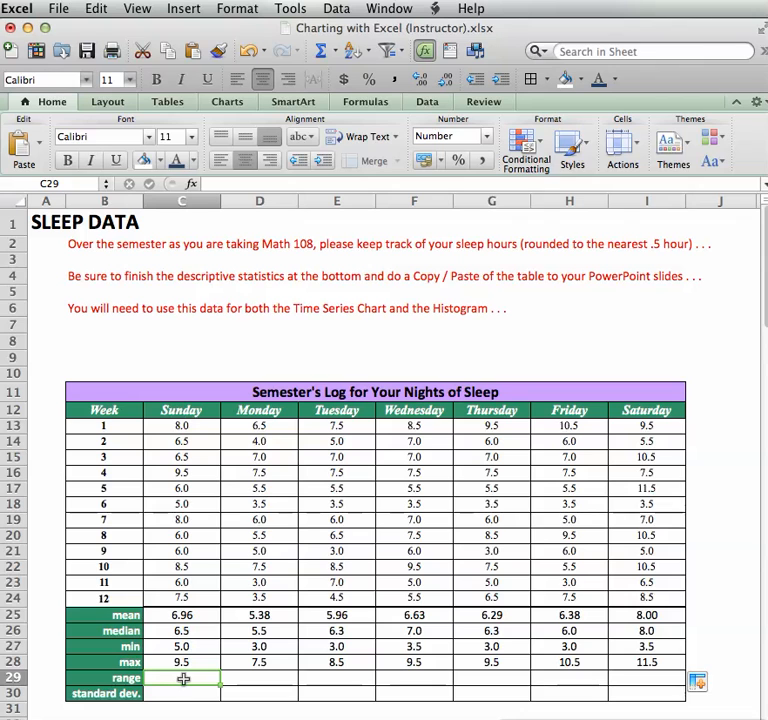
text(=ranD)
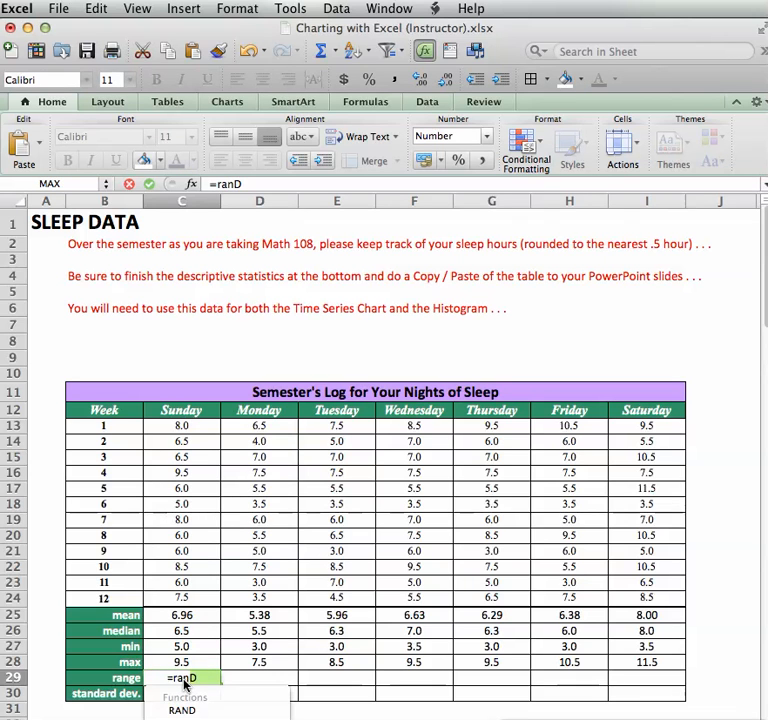
key(BackSpace)
text(ge)
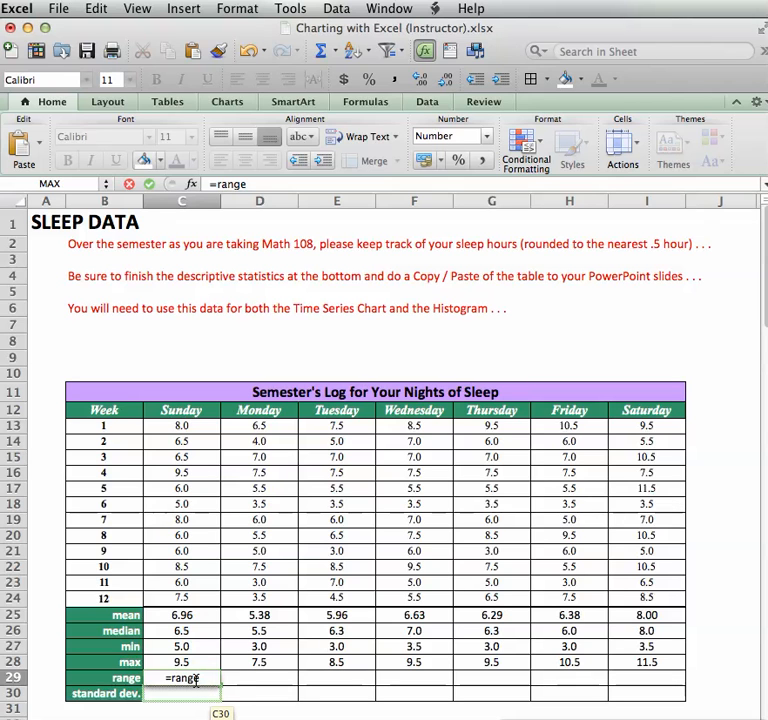
Enter =C28-C27 in C29 and fill the range formula across to I29 (4.5 to 8.0).
key(BackSpace)
key(BackSpace)
key(BackSpace)
key(BackSpace)
key(BackSpace)
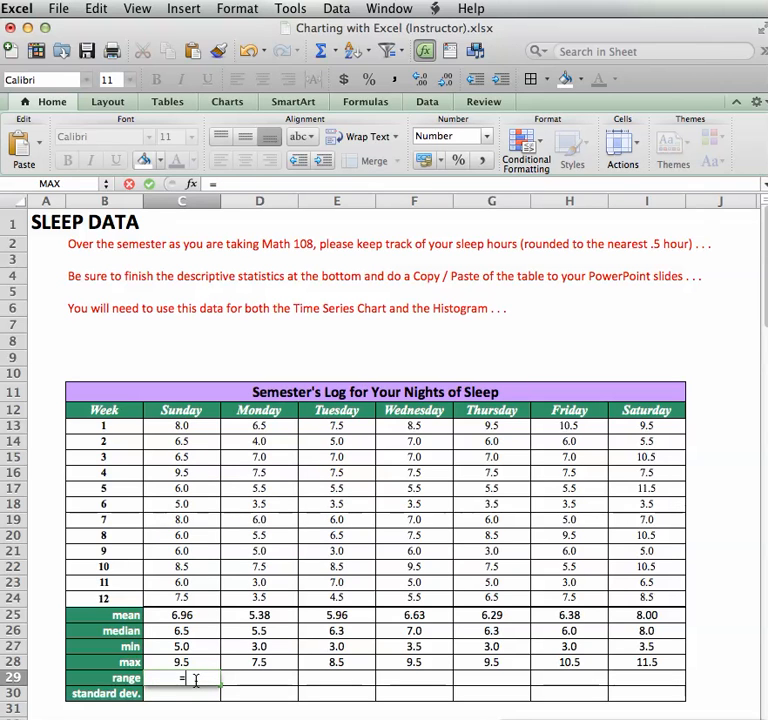
click(183, 664)
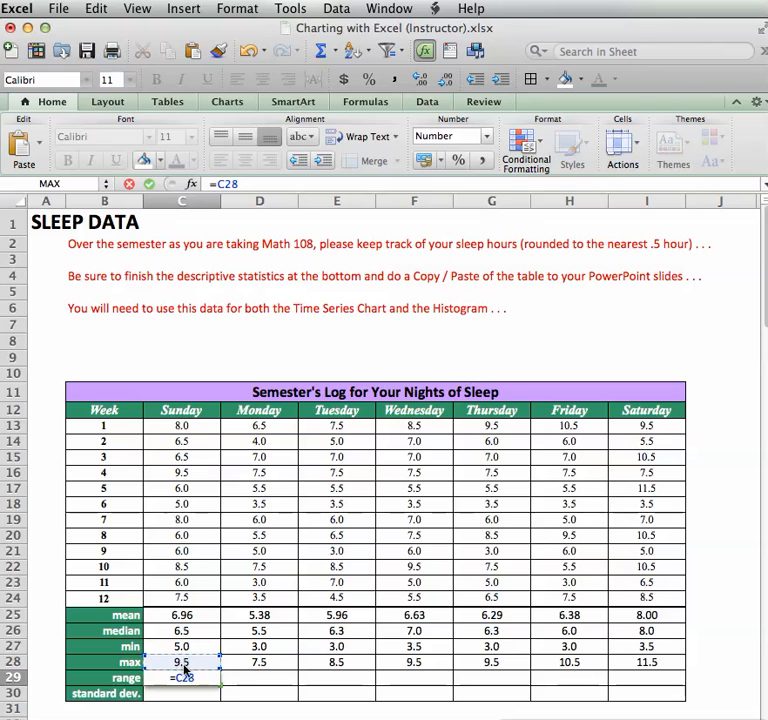
text(-)
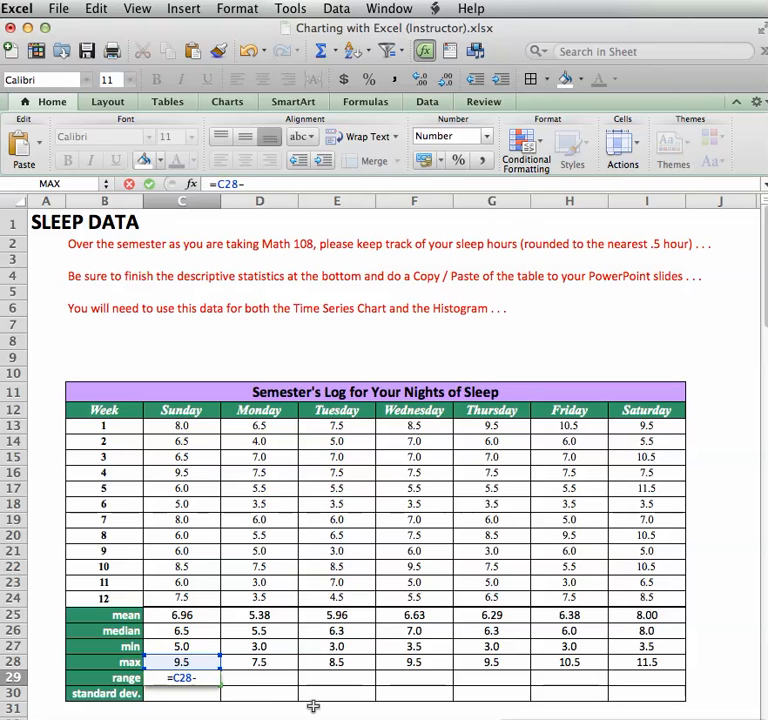
click(175, 647)
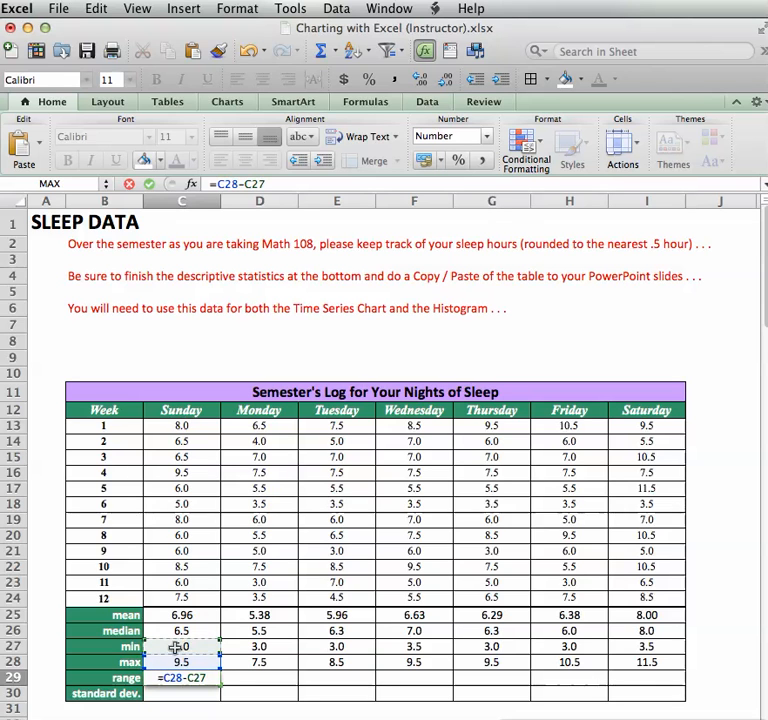
key(Return)
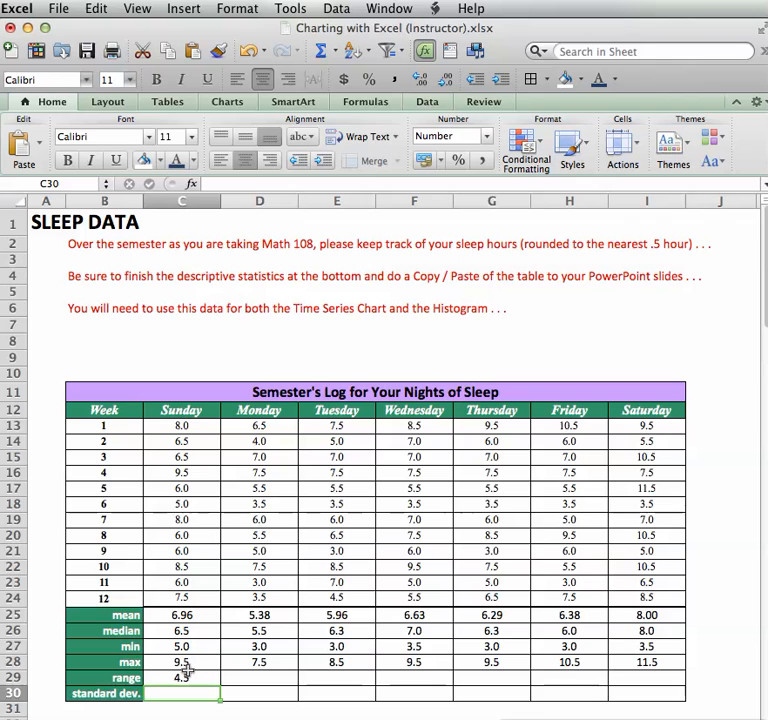
click(194, 679)
drag(220, 685, 655, 686)
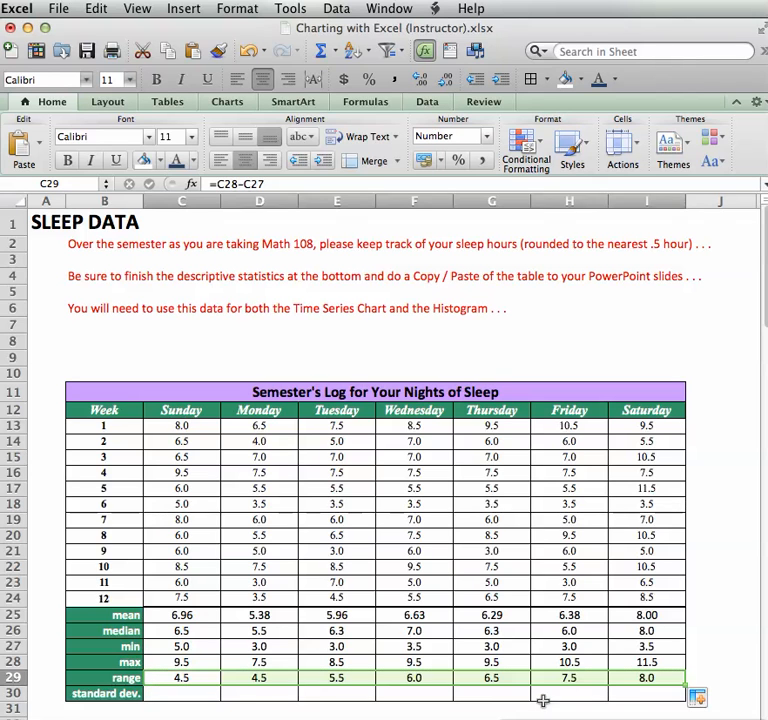
Enter =STDEV(C13:C24) in C30 and fill it across to I30 (1.3 to 2.6).
click(193, 699)
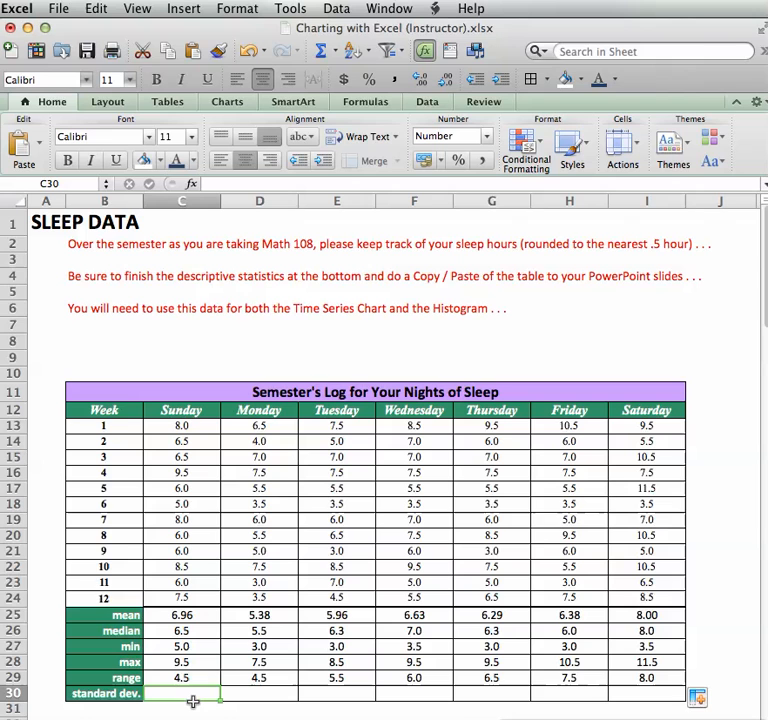
text(=)
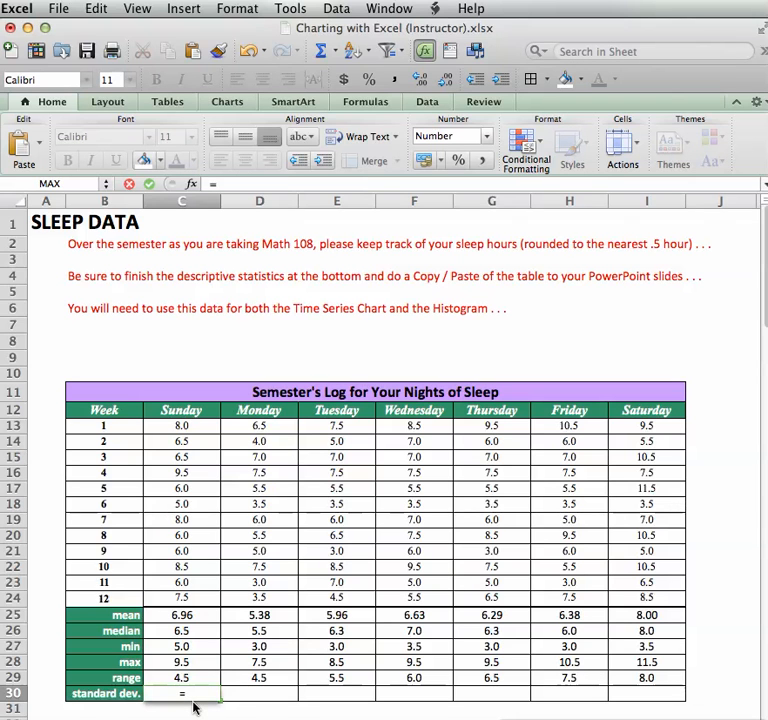
text(stDEV)
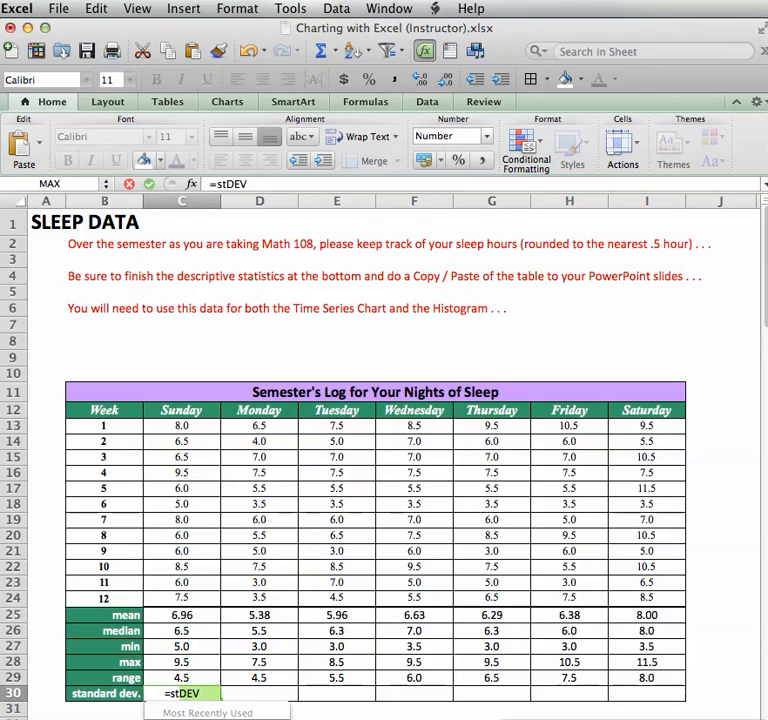
click(190, 718)
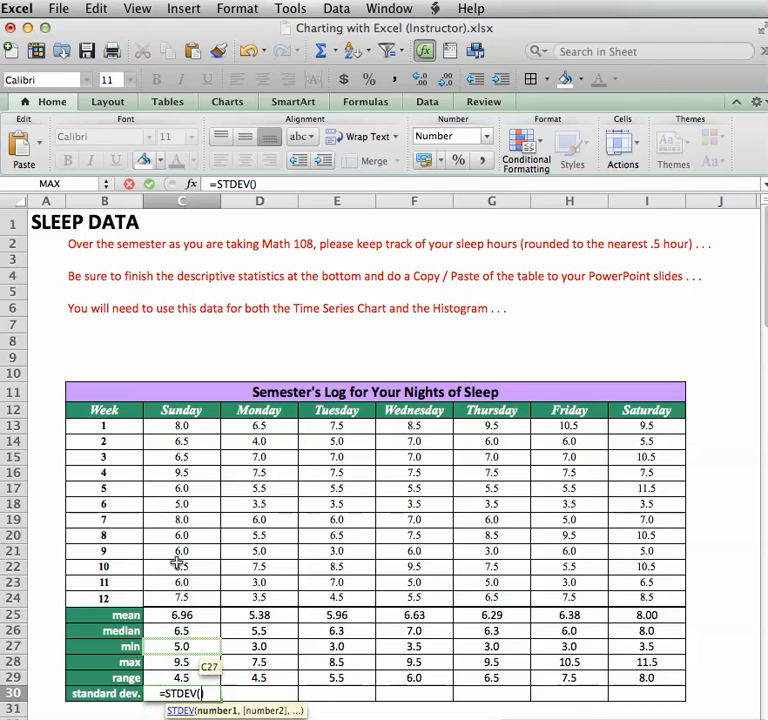
drag(183, 430, 189, 599)
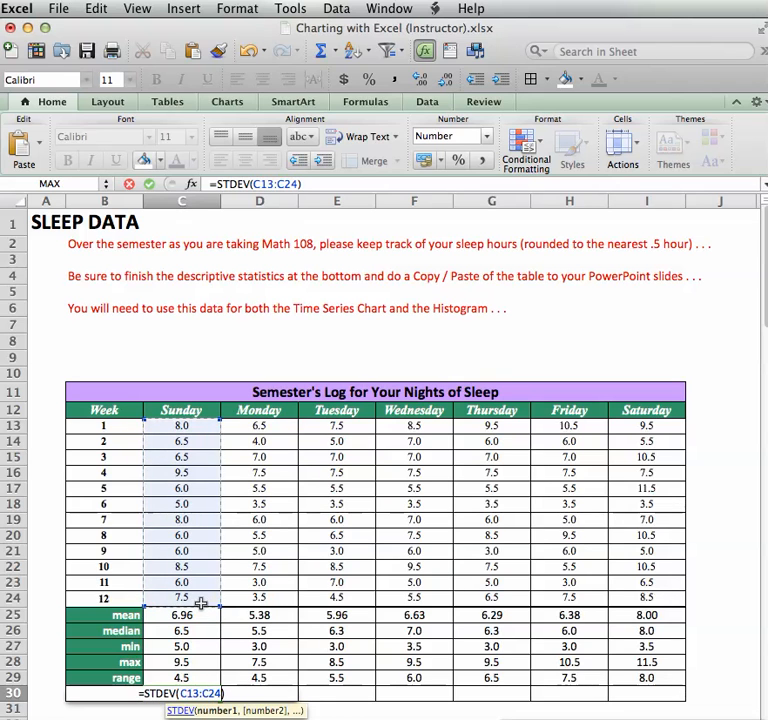
key(Return)
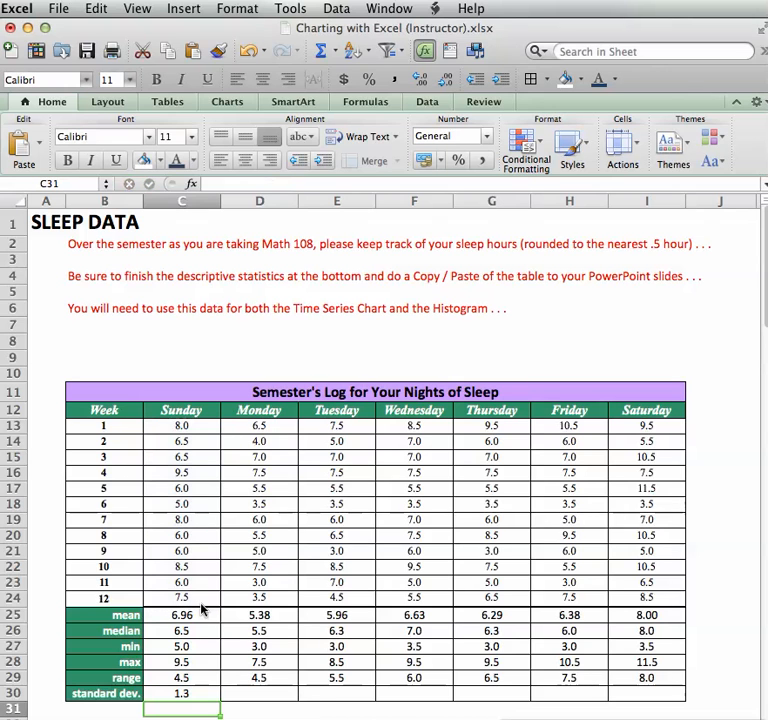
click(189, 693)
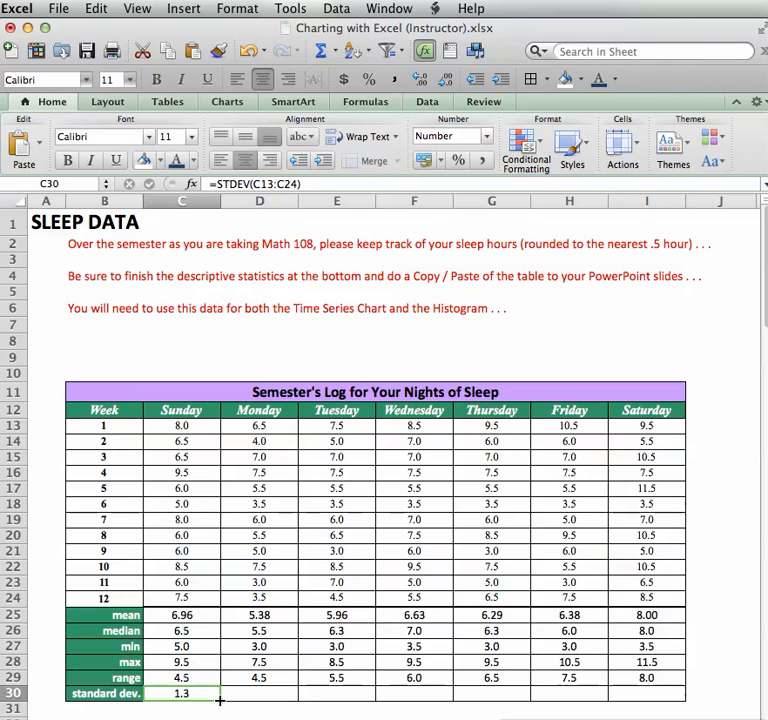
drag(225, 701, 659, 694)
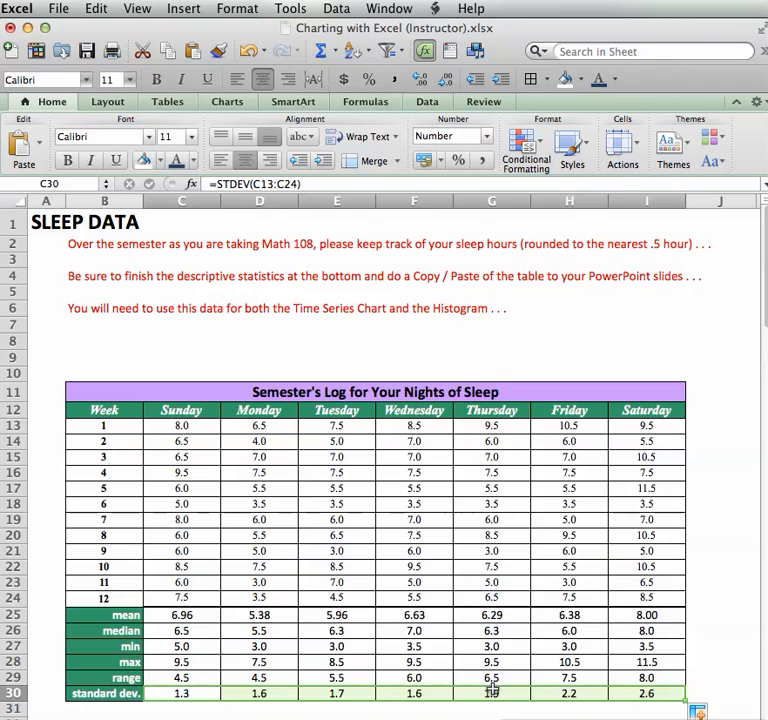
click(318, 679)
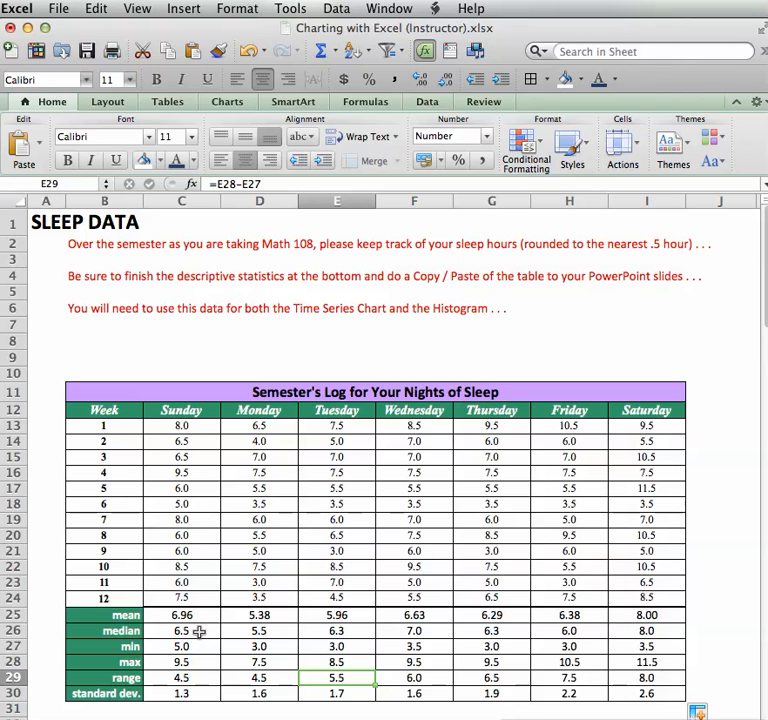
Format the median through standard deviation results C26:I30 with two decimal places.
drag(186, 631, 636, 691)
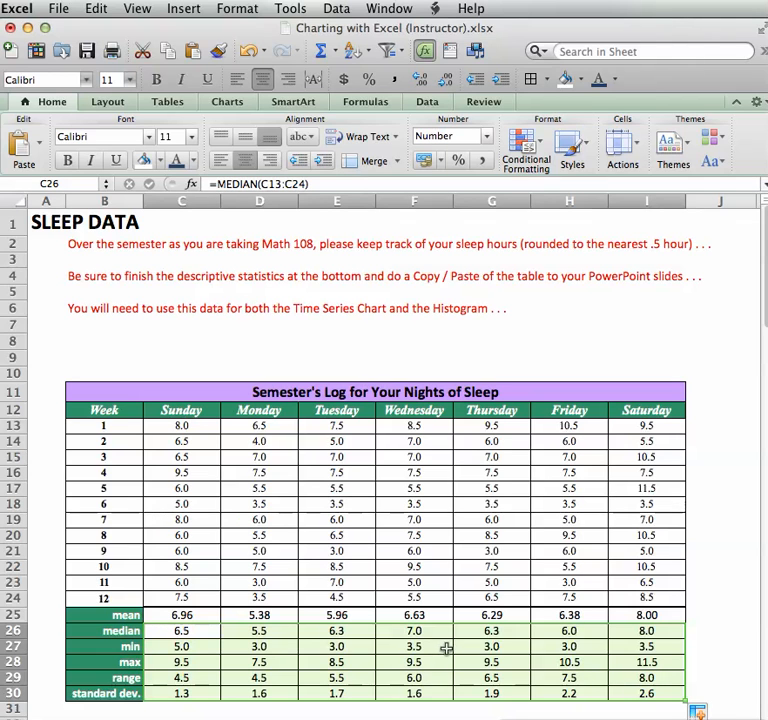
right_click(369, 664)
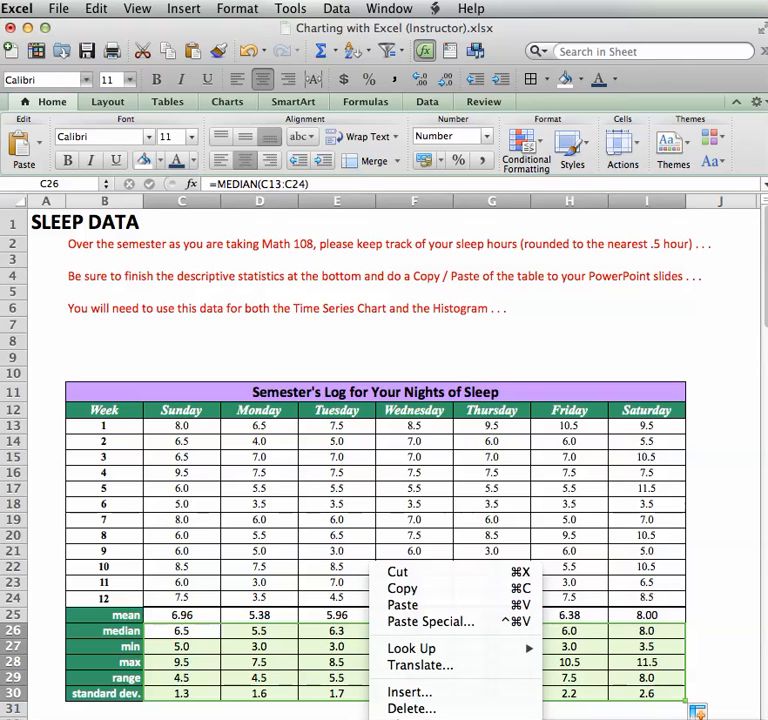
click(420, 718)
drag(483, 468, 480, 205)
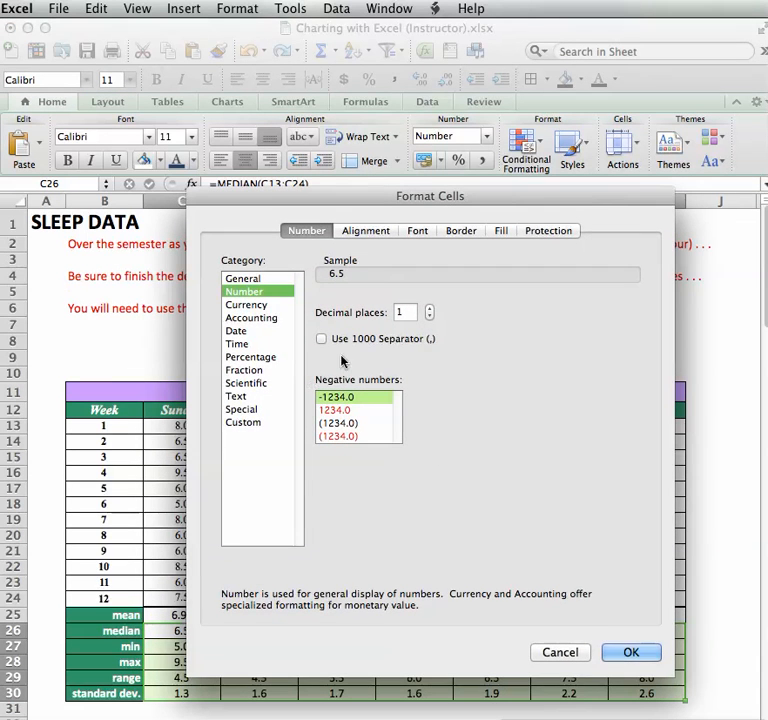
click(429, 309)
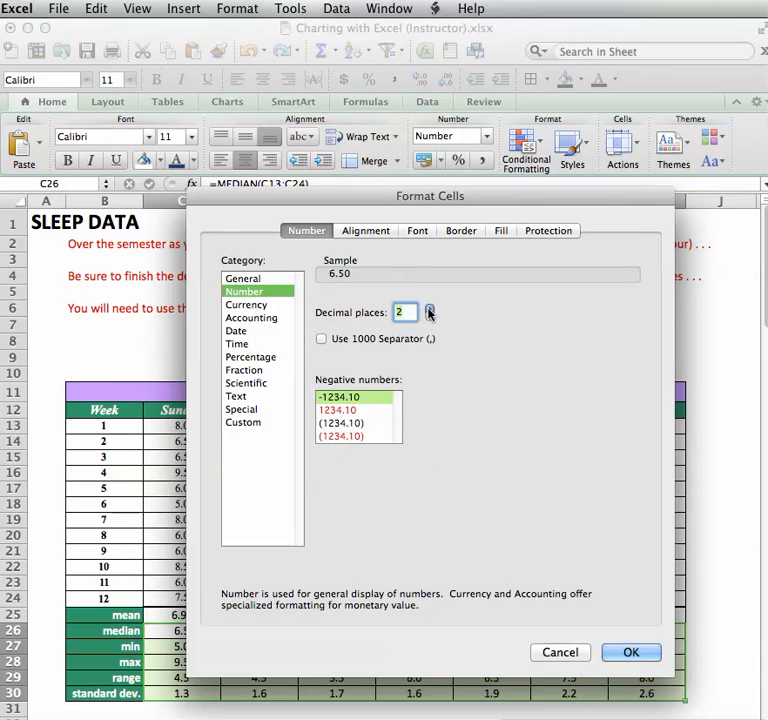
click(632, 652)
click(397, 661)
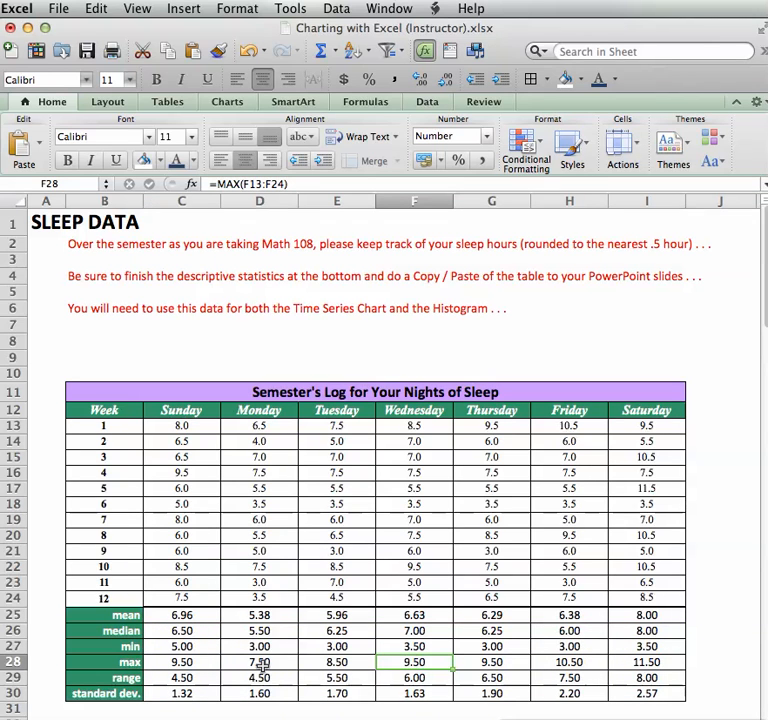
drag(192, 617, 618, 686)
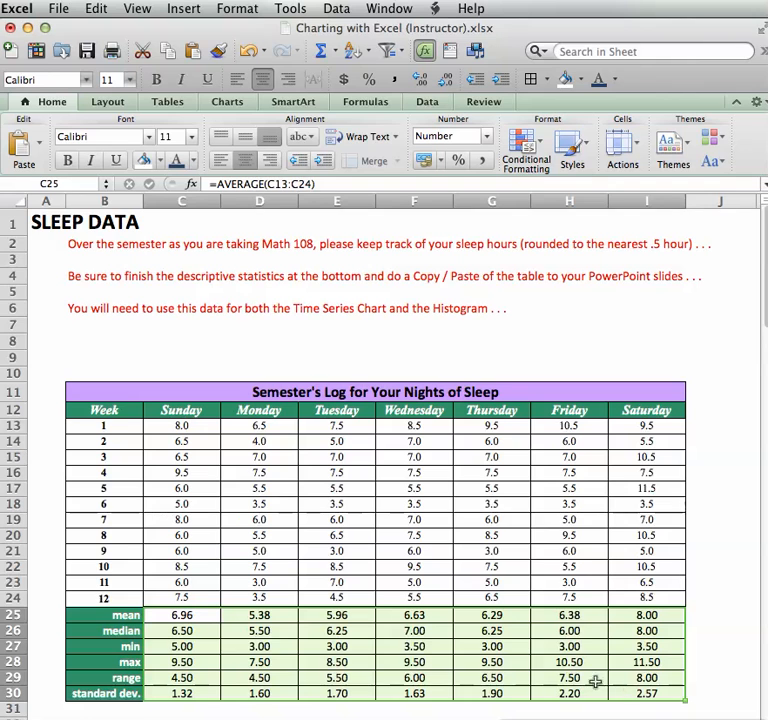
Set the whole statistics block C25:I30 to a Number format with 1 decimal place.
right_click(432, 652)
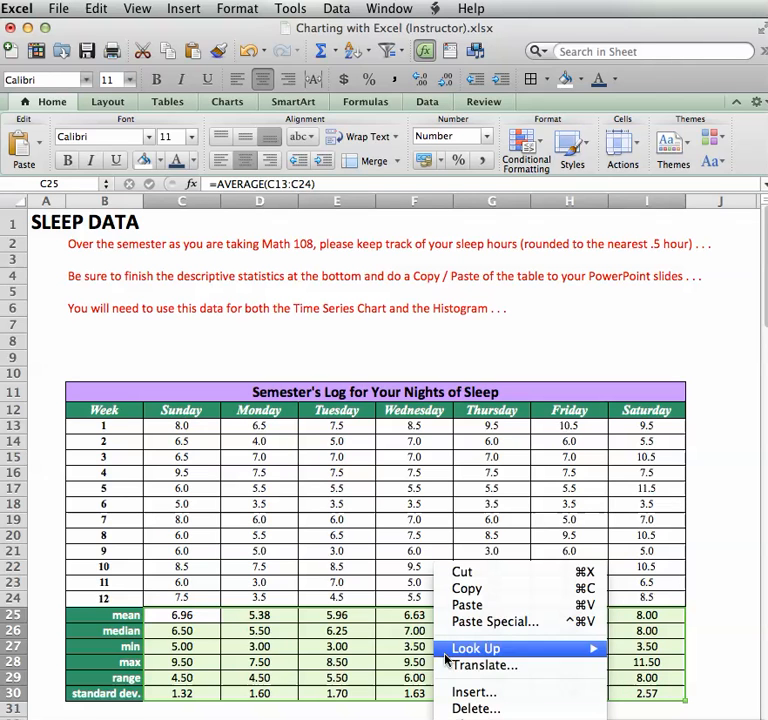
click(485, 718)
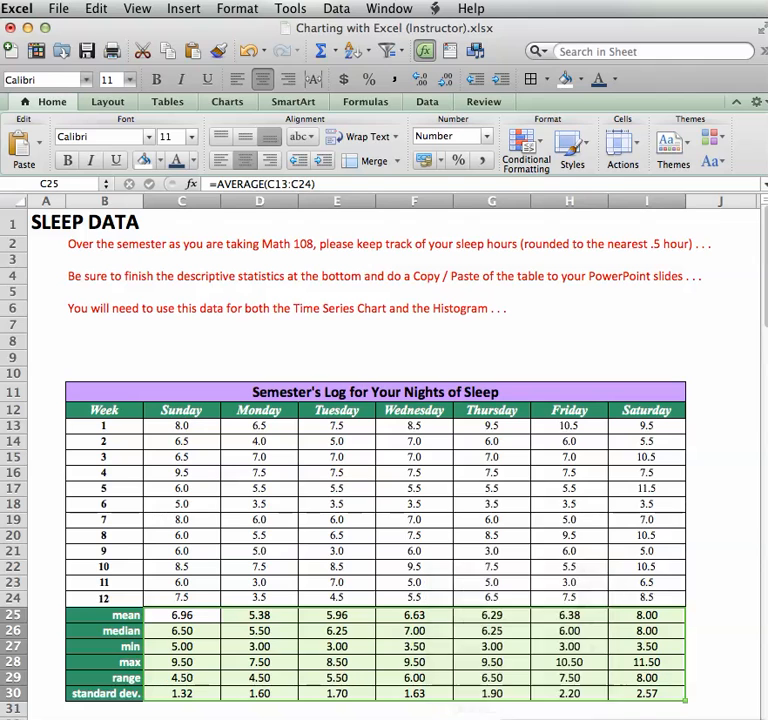
drag(506, 462, 383, 224)
click(395, 341)
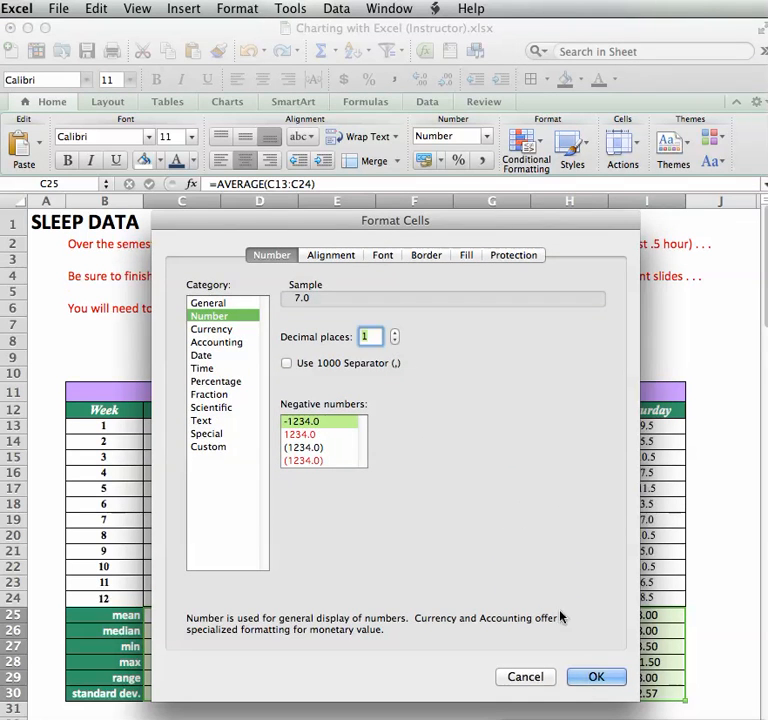
click(596, 677)
click(443, 623)
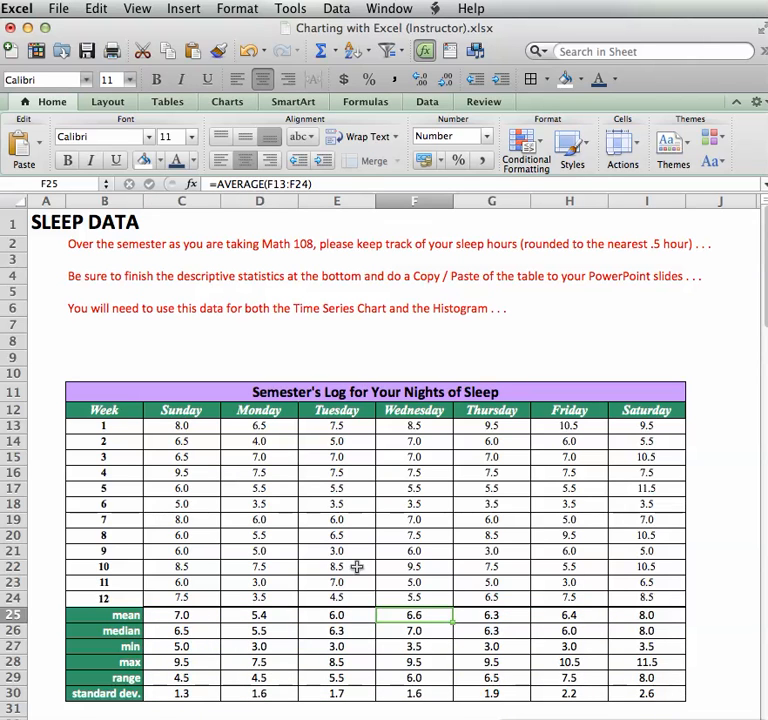
drag(125, 615, 122, 700)
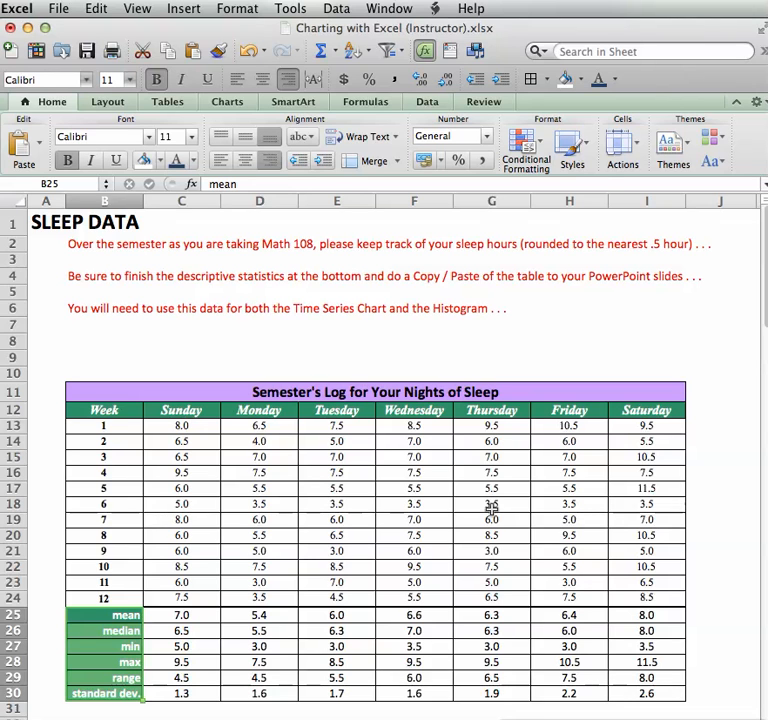
click(326, 343)
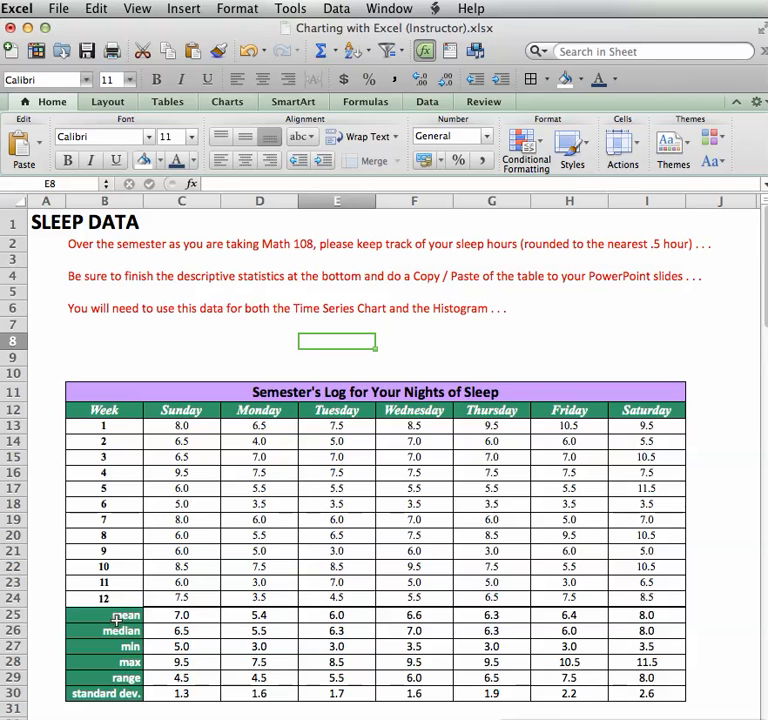
click(126, 678)
click(160, 681)
text(=C28-C27)
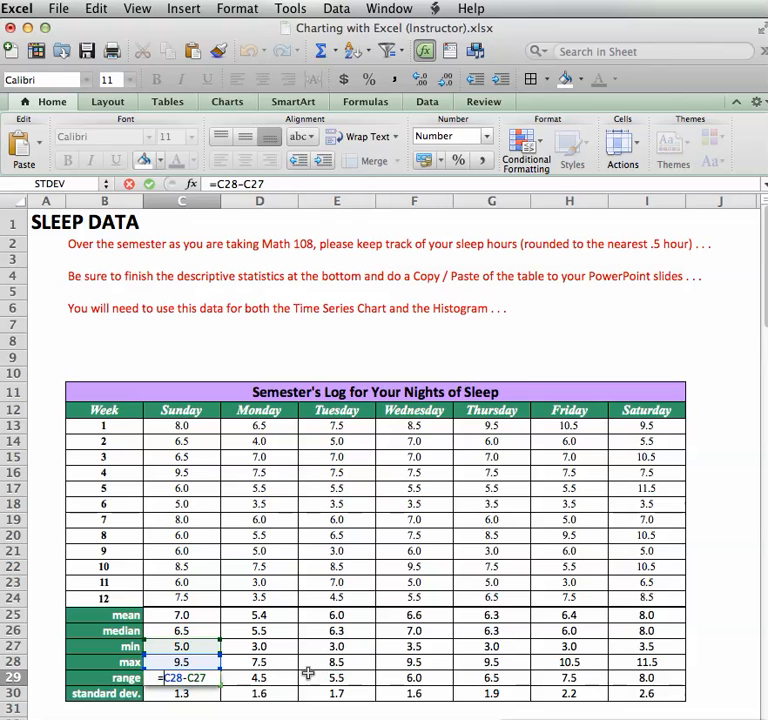
key(Return)
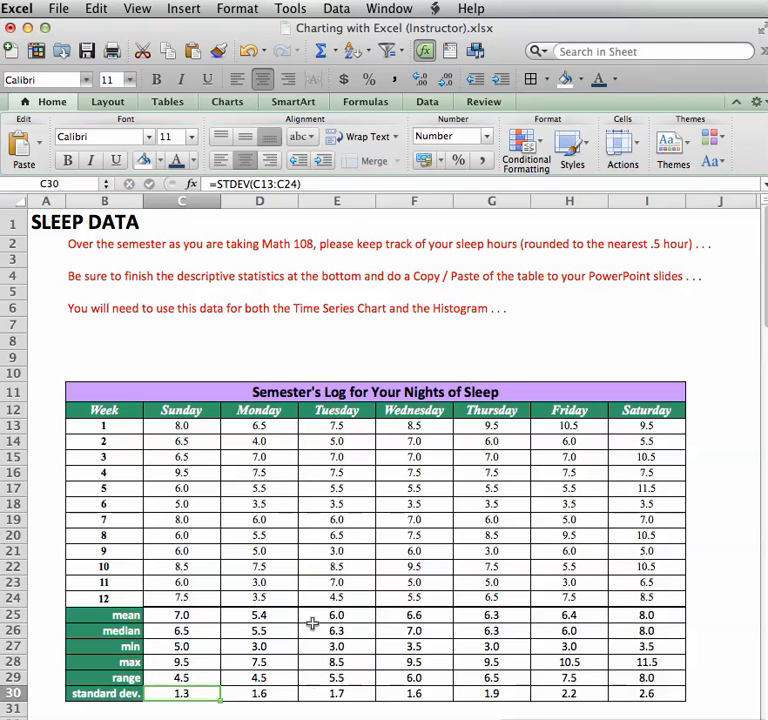
click(254, 344)
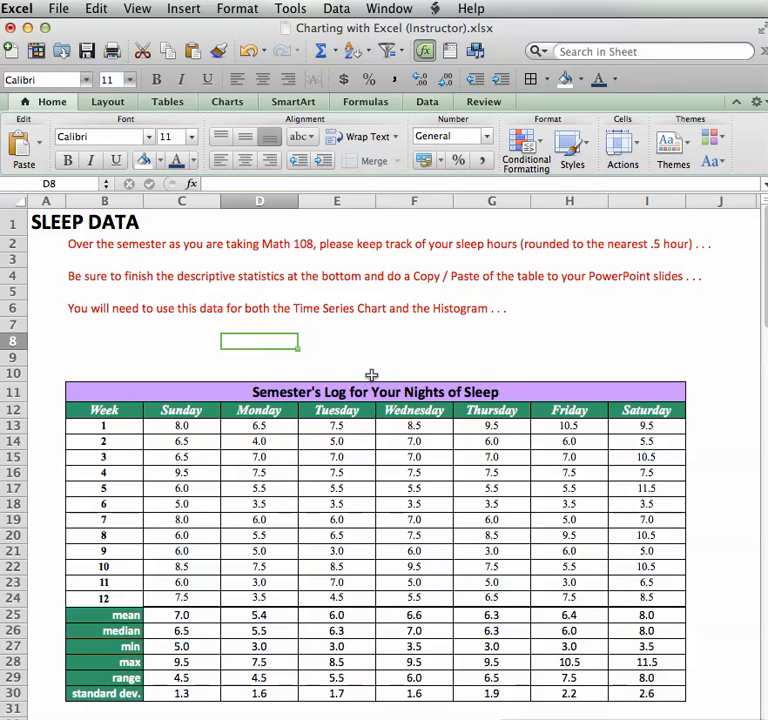